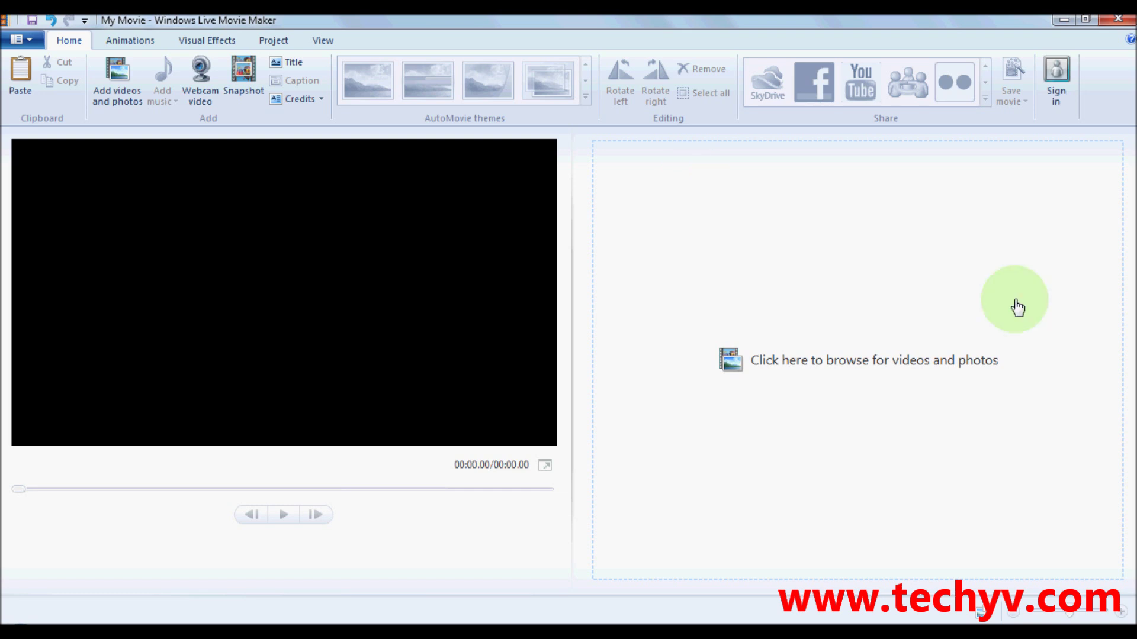
# Step: Import the Lion-013-2048x2048 photo from the LION folder as the first clip
pyautogui.click(444, 622)
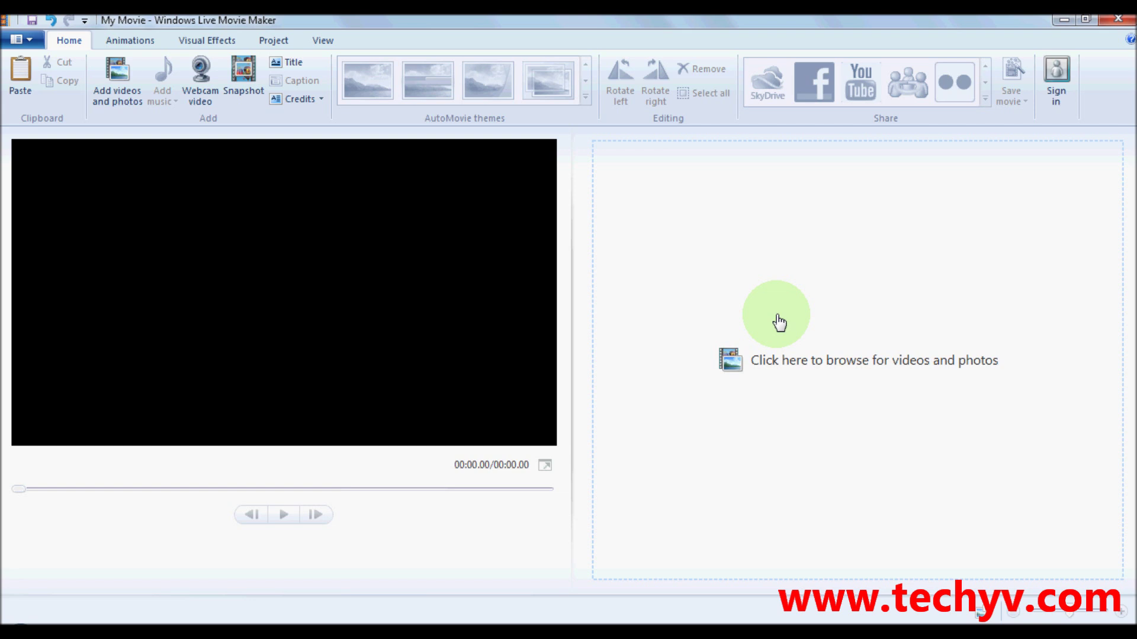
pyautogui.click(843, 369)
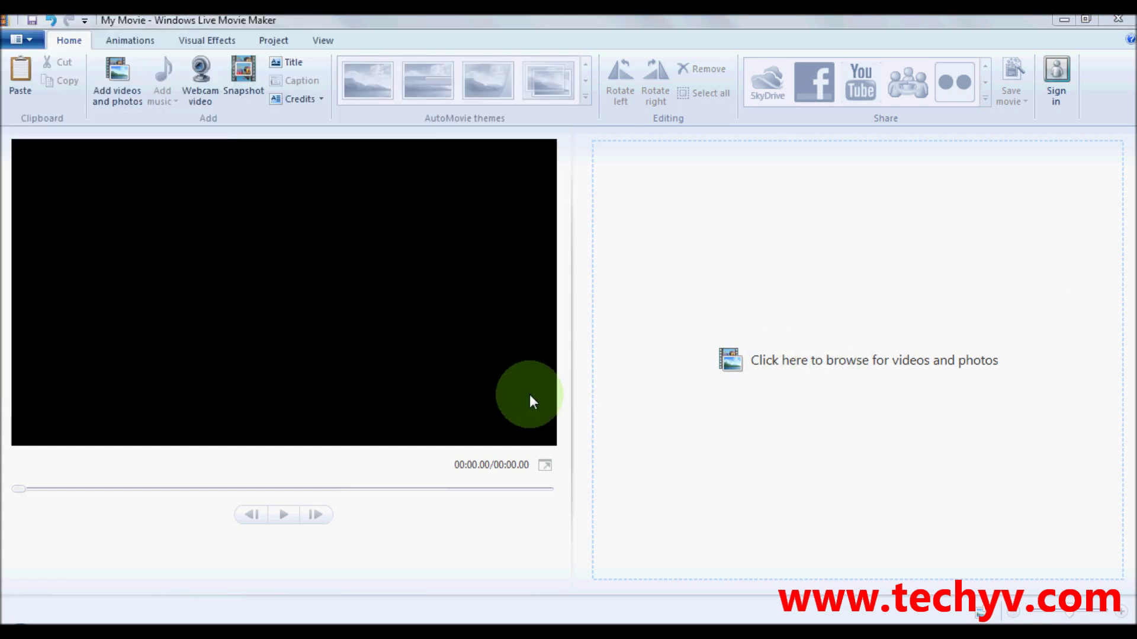
pyautogui.click(123, 89)
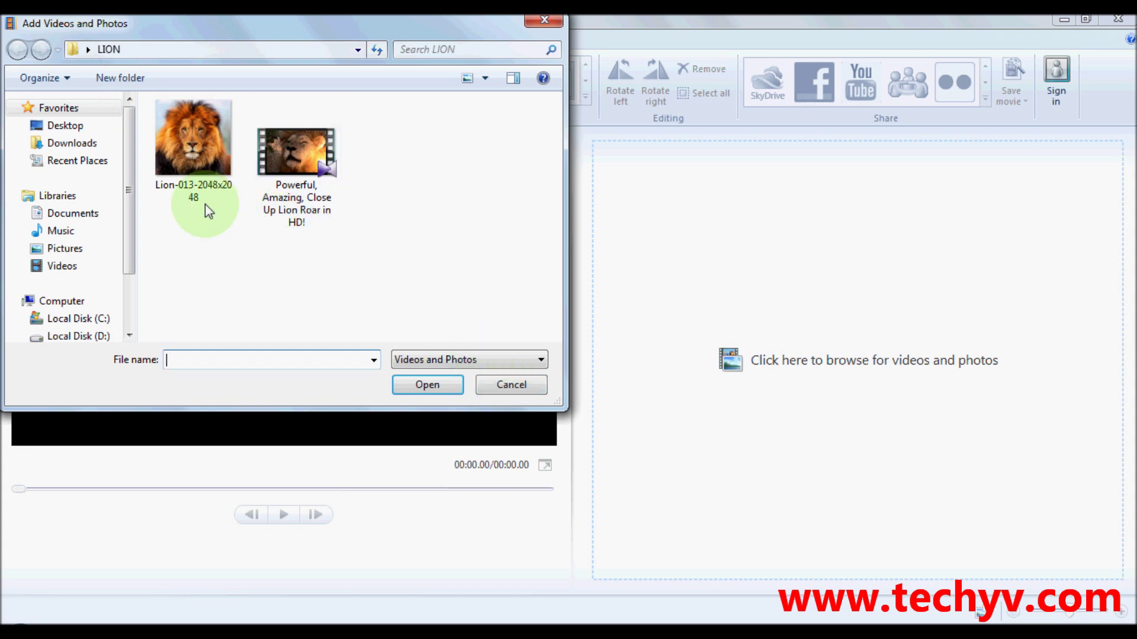
pyautogui.moveTo(193, 150)
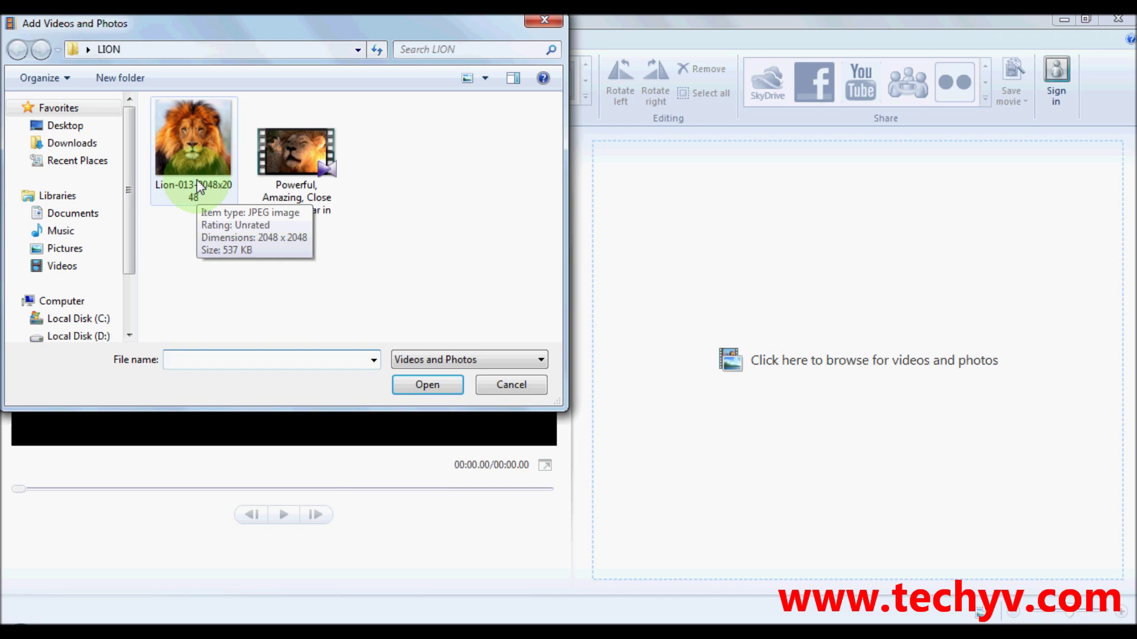
pyautogui.click(193, 148)
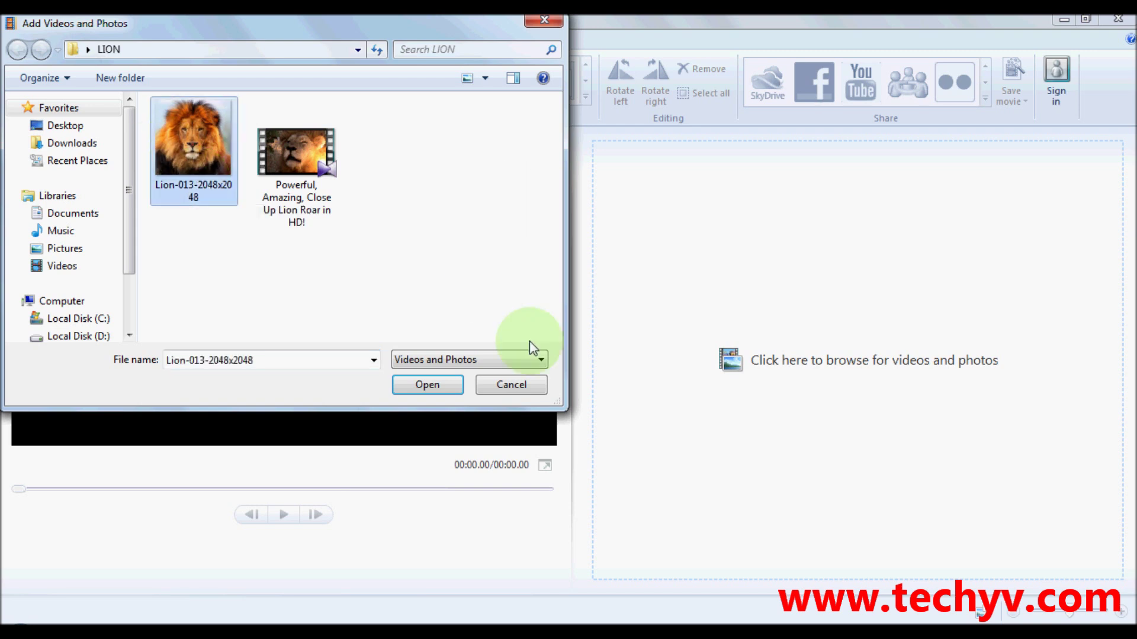
pyautogui.click(426, 385)
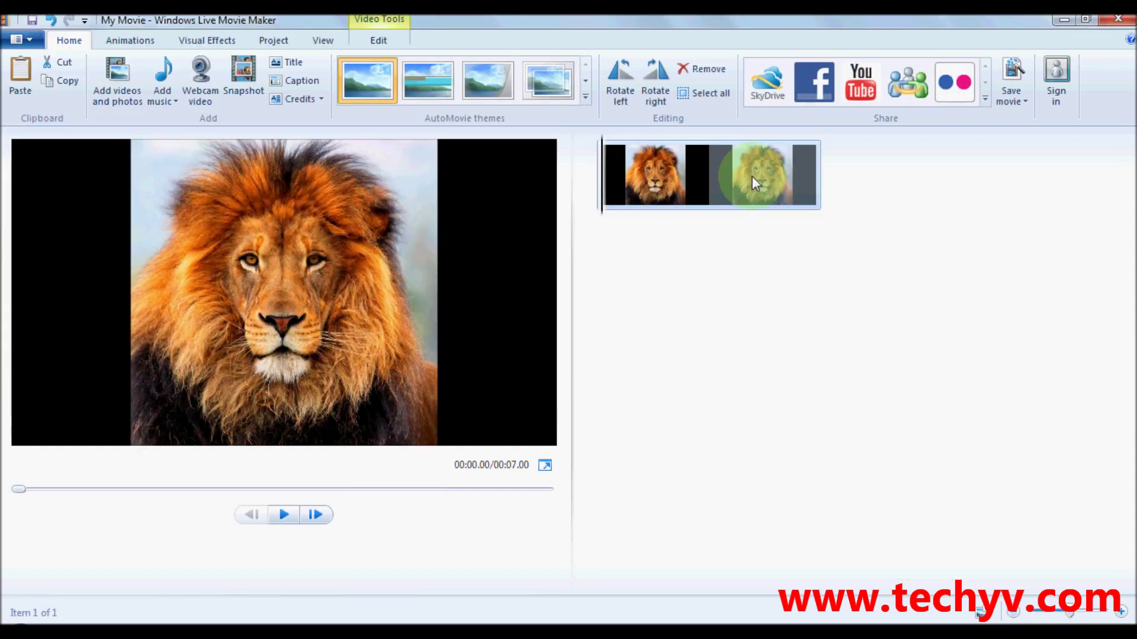
pyautogui.click(382, 44)
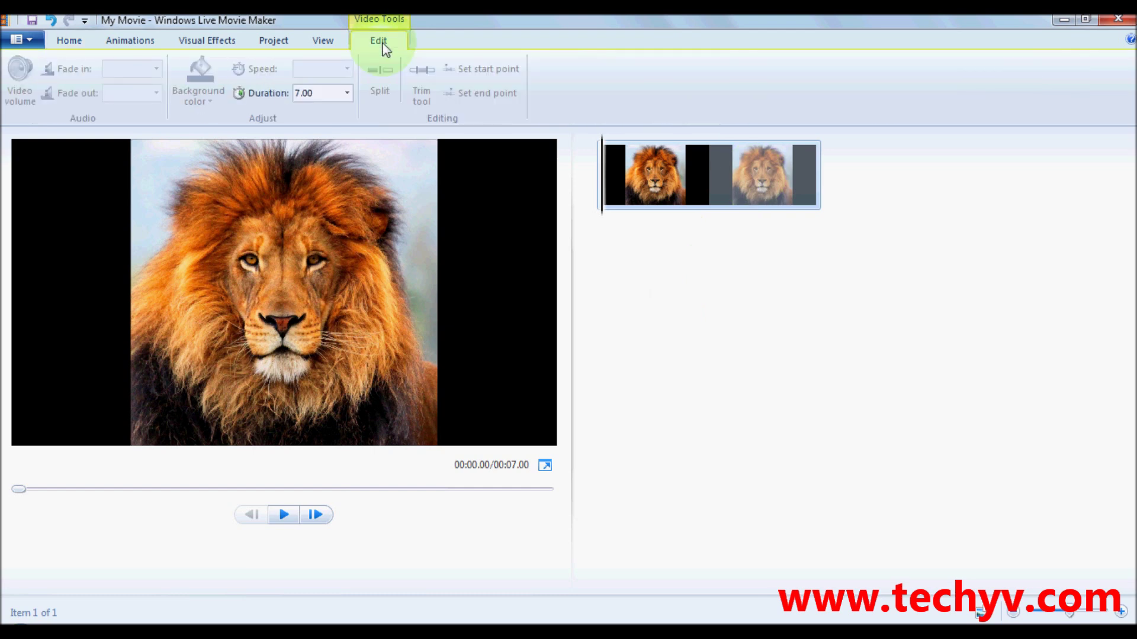
# Step: Set the lion photo clip's duration to 3.00 seconds
pyautogui.click(348, 93)
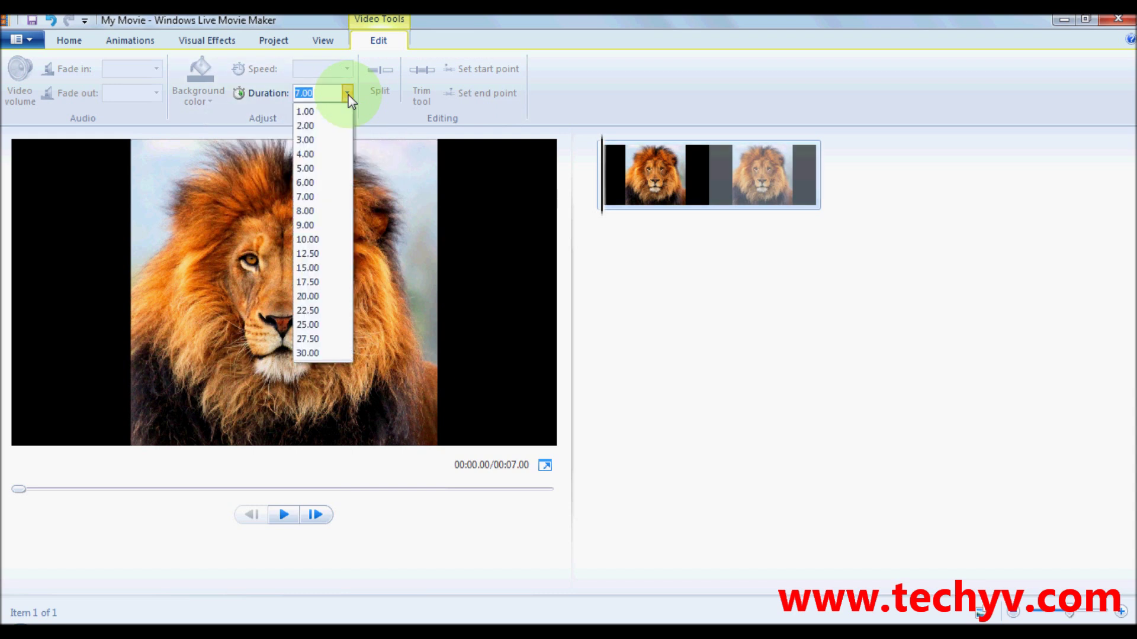
pyautogui.click(332, 142)
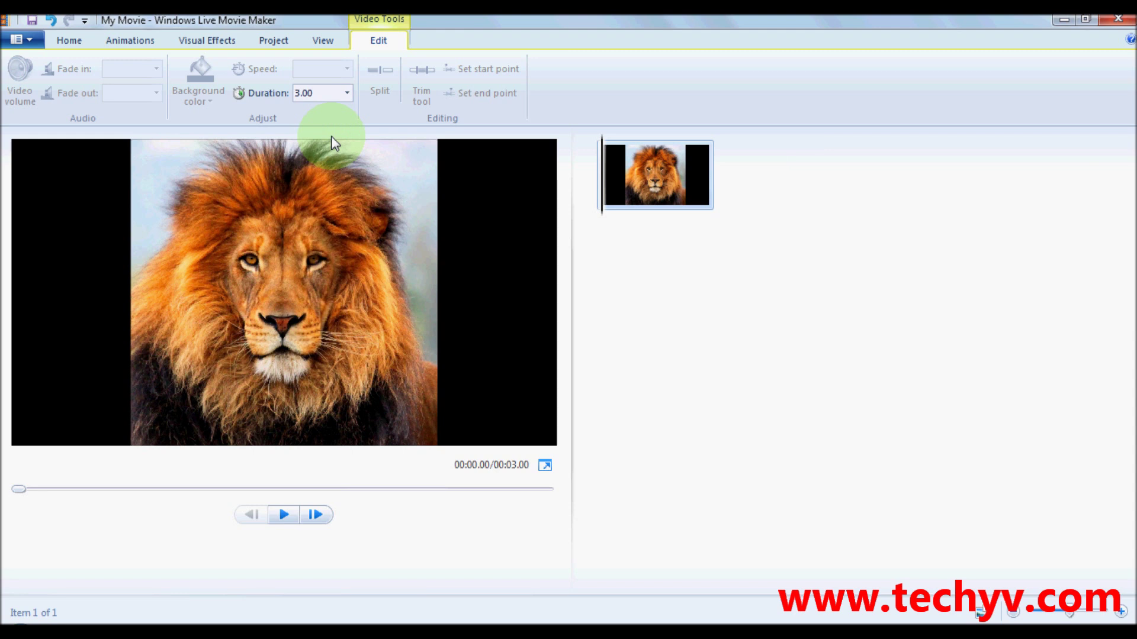
# Step: Apply the Pixelate dissolve transition to the lion photo and play it back
pyautogui.click(130, 40)
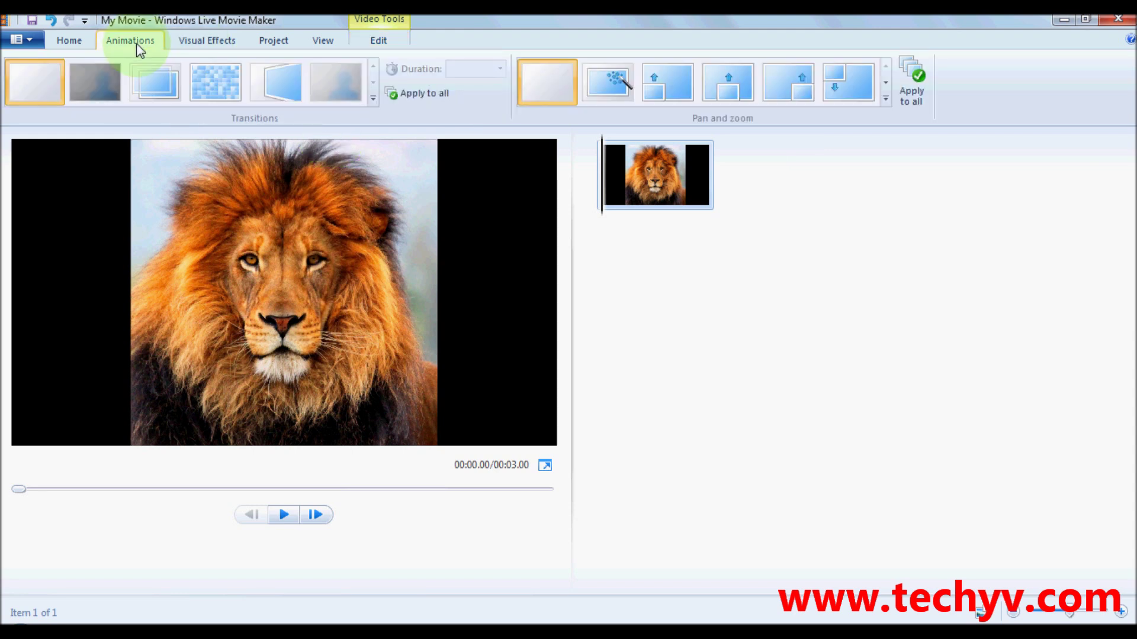
pyautogui.click(370, 101)
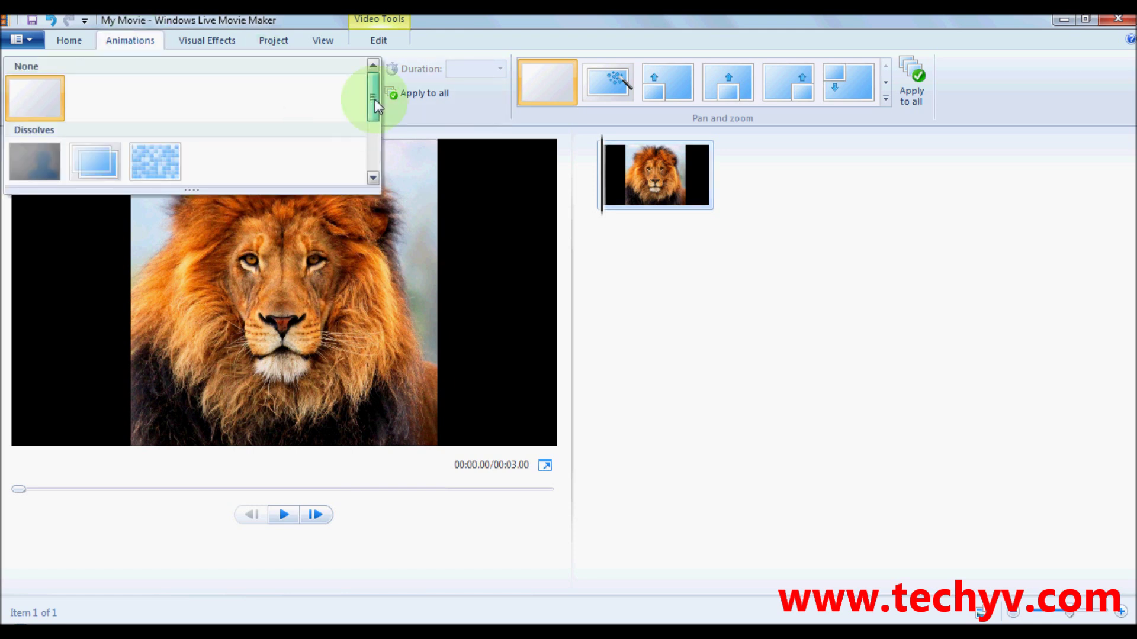
pyautogui.moveTo(376, 99); pyautogui.dragTo(376, 111)
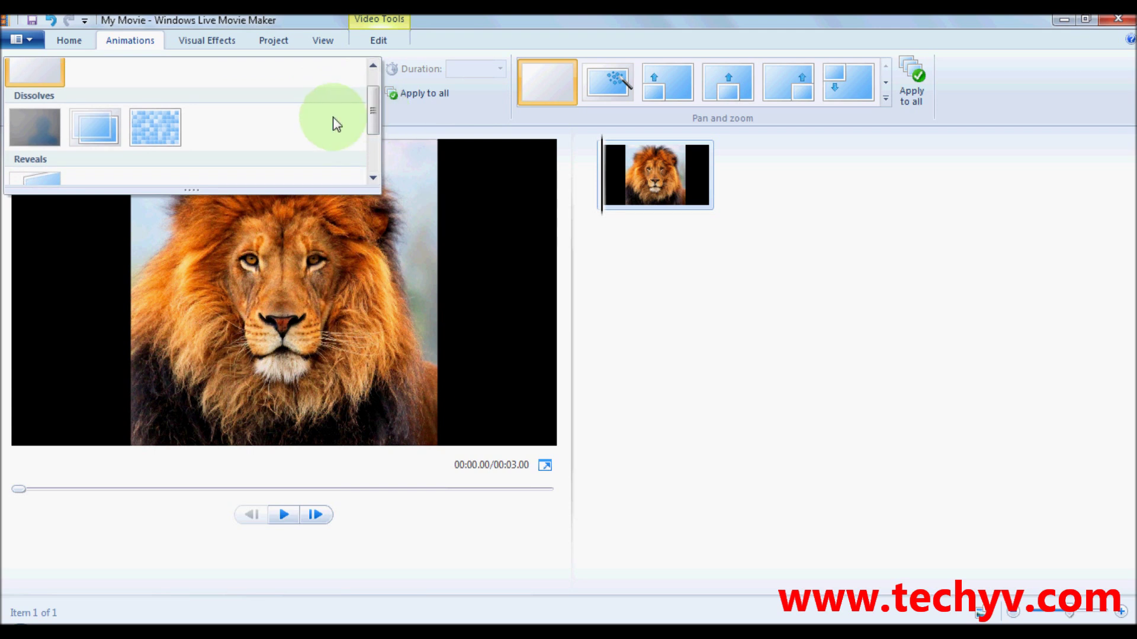
pyautogui.click(158, 124)
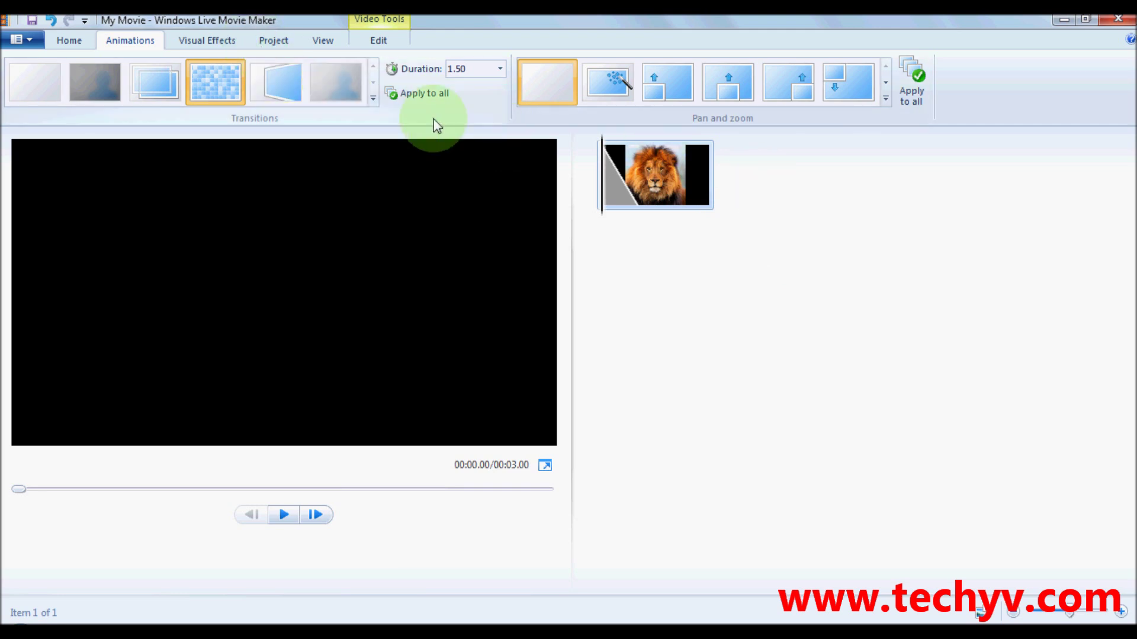
pyautogui.click(285, 515)
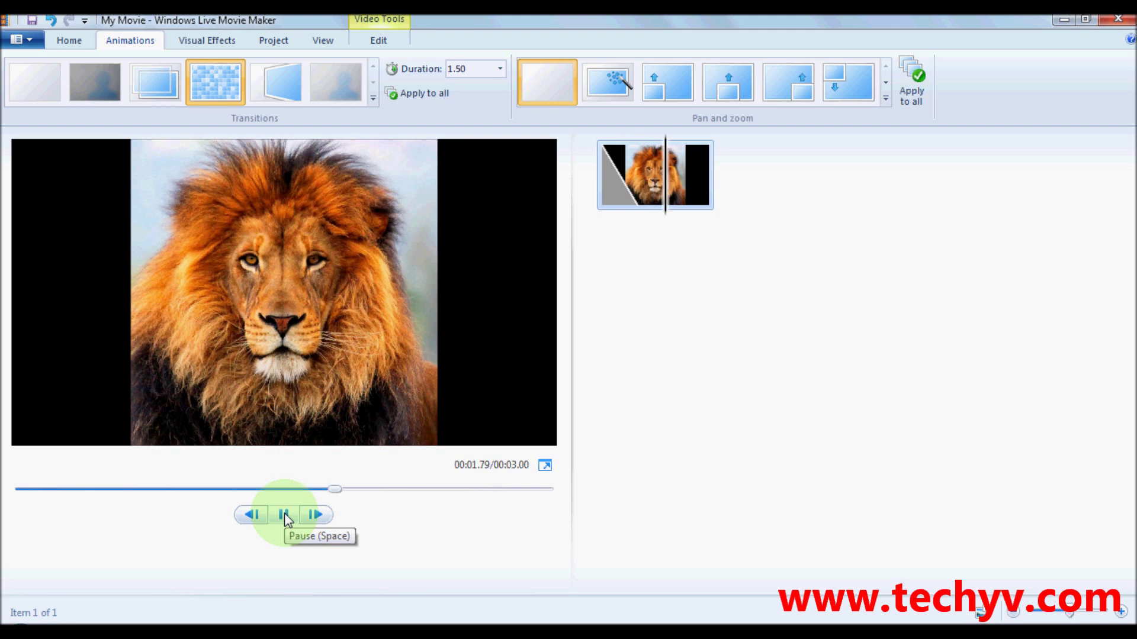
# Step: Apply the Posterize visual effect to the lion photo and preview the result
pyautogui.click(221, 42)
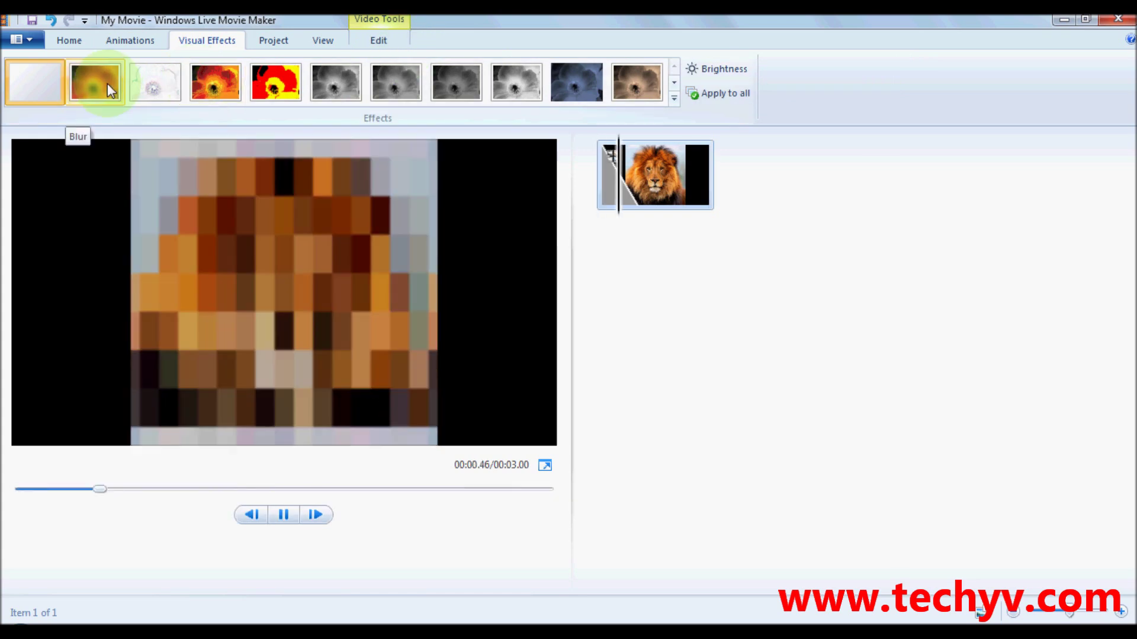
pyautogui.click(158, 83)
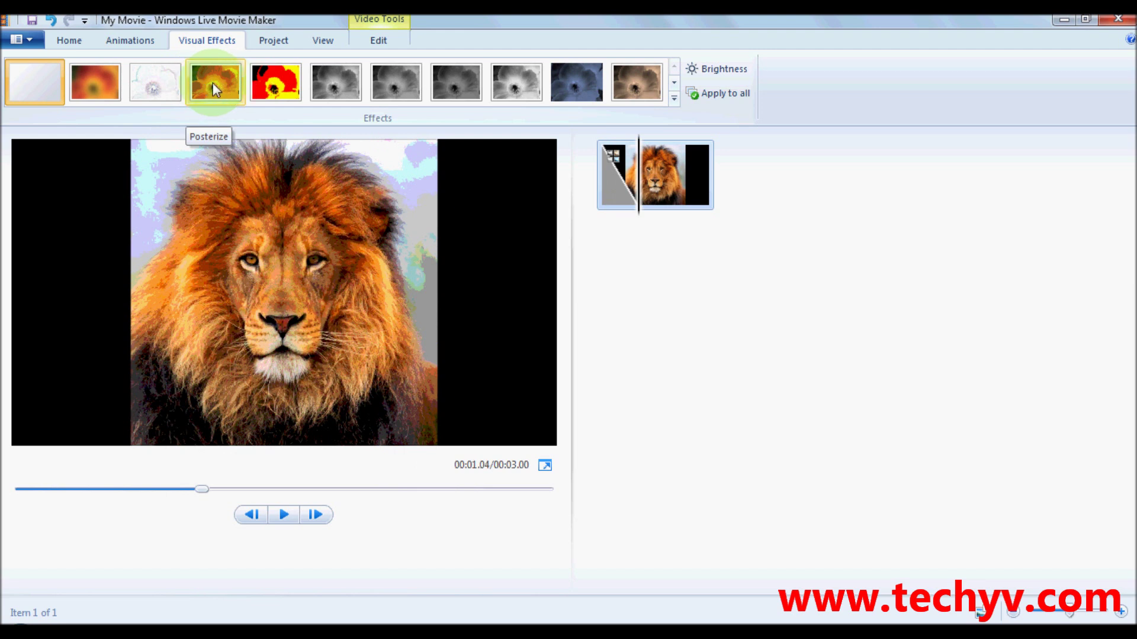
pyautogui.click(213, 83)
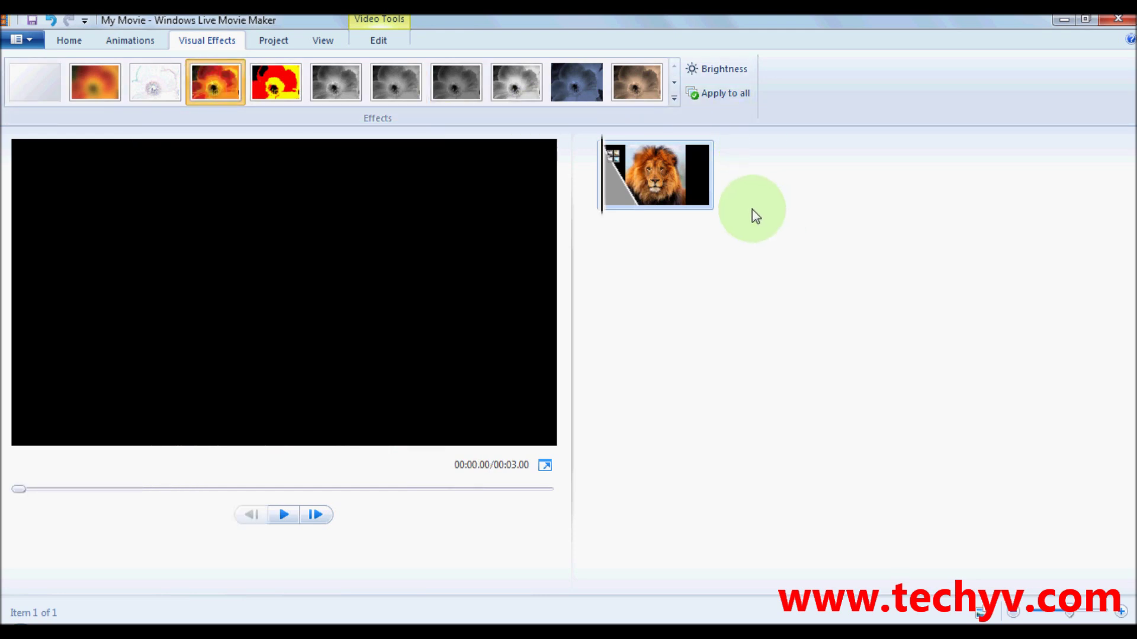
pyautogui.click(283, 514)
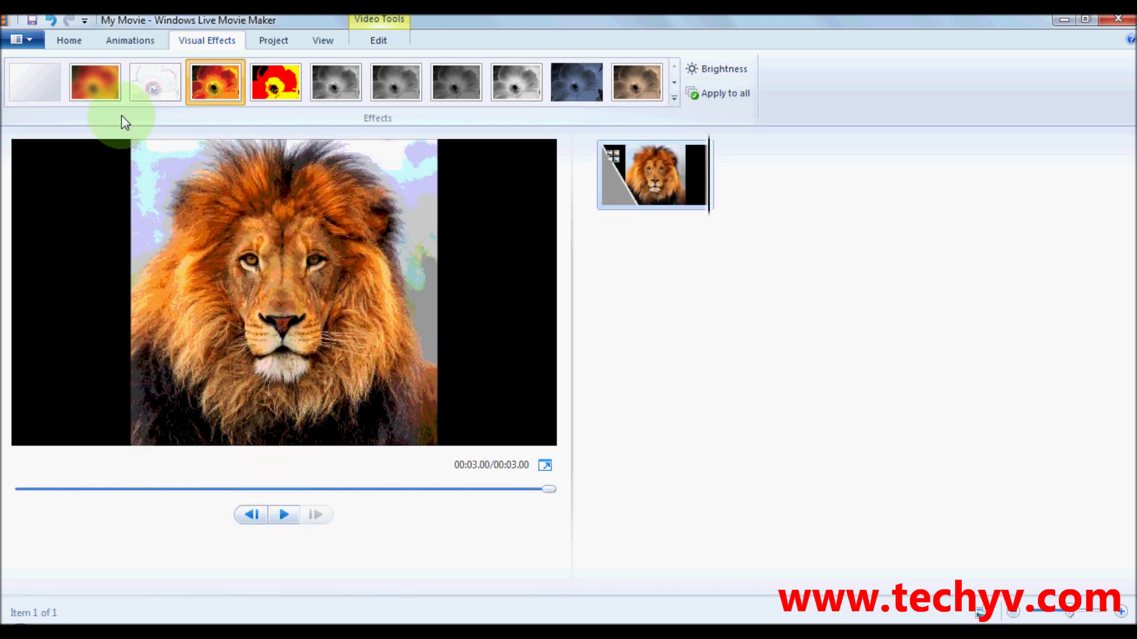
pyautogui.click(68, 40)
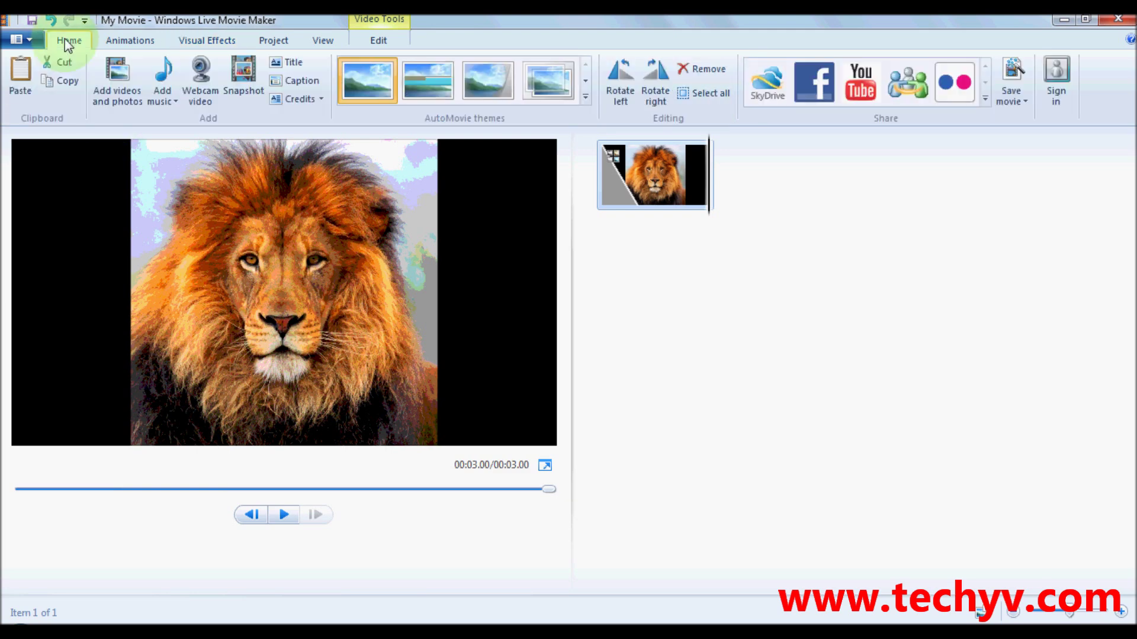
pyautogui.click(106, 74)
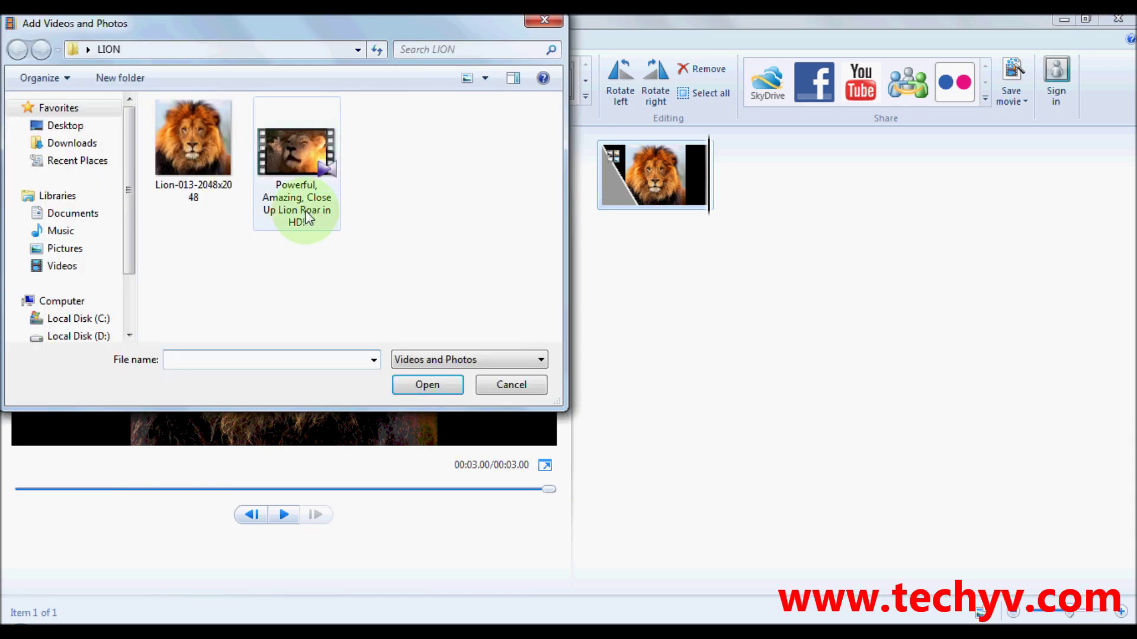
# Step: Import the 'Powerful, Amazing, Close Up Lion Roar in HD!' video after the photo
pyautogui.click(303, 214)
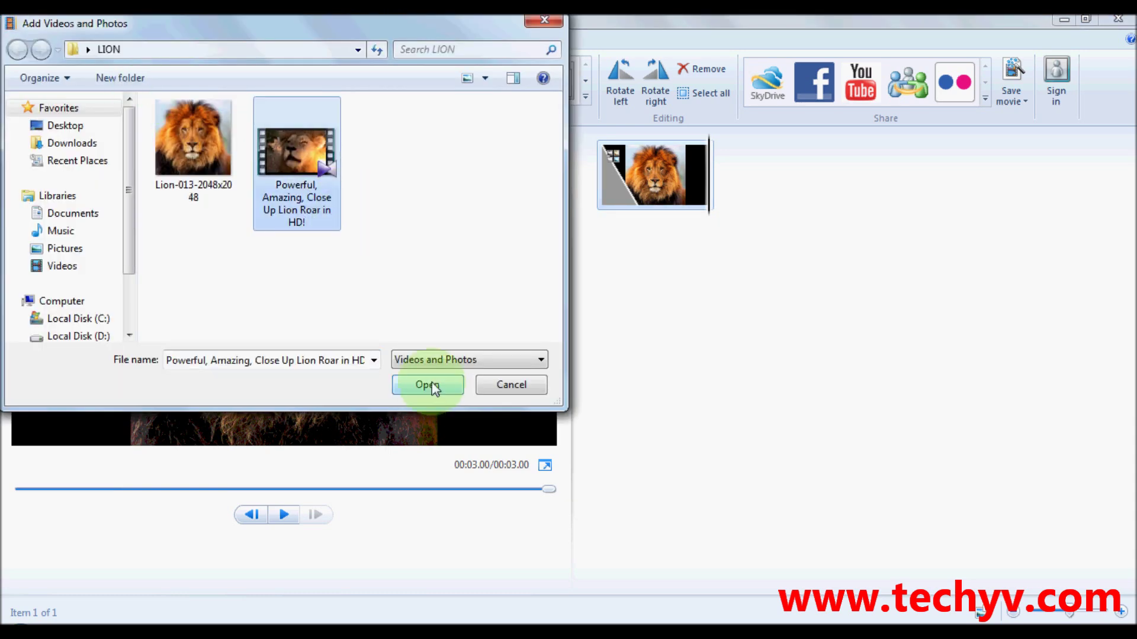
pyautogui.click(428, 384)
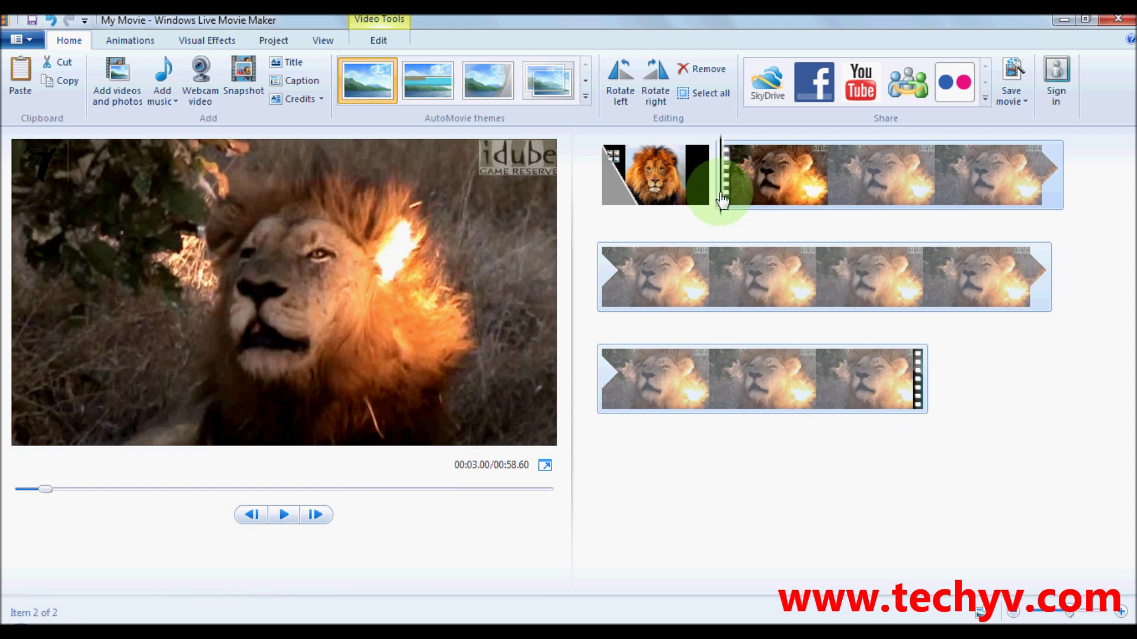
pyautogui.moveTo(722, 197); pyautogui.dragTo(863, 197)
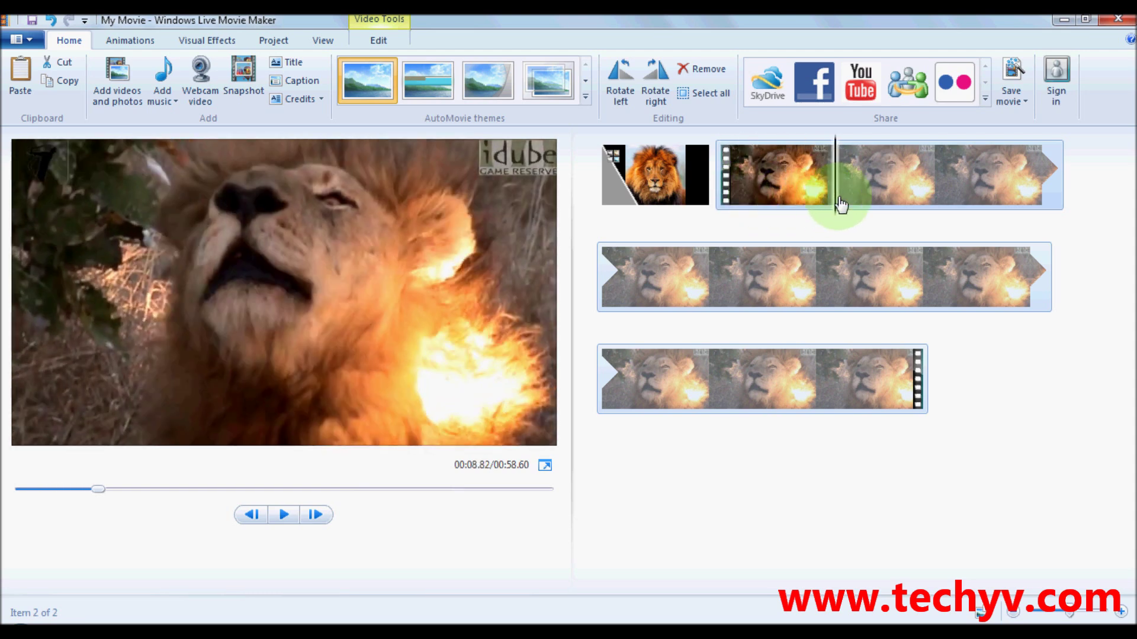
# Step: Split the lion roar video about 11 seconds in
pyautogui.moveTo(864, 197); pyautogui.dragTo(889, 197)
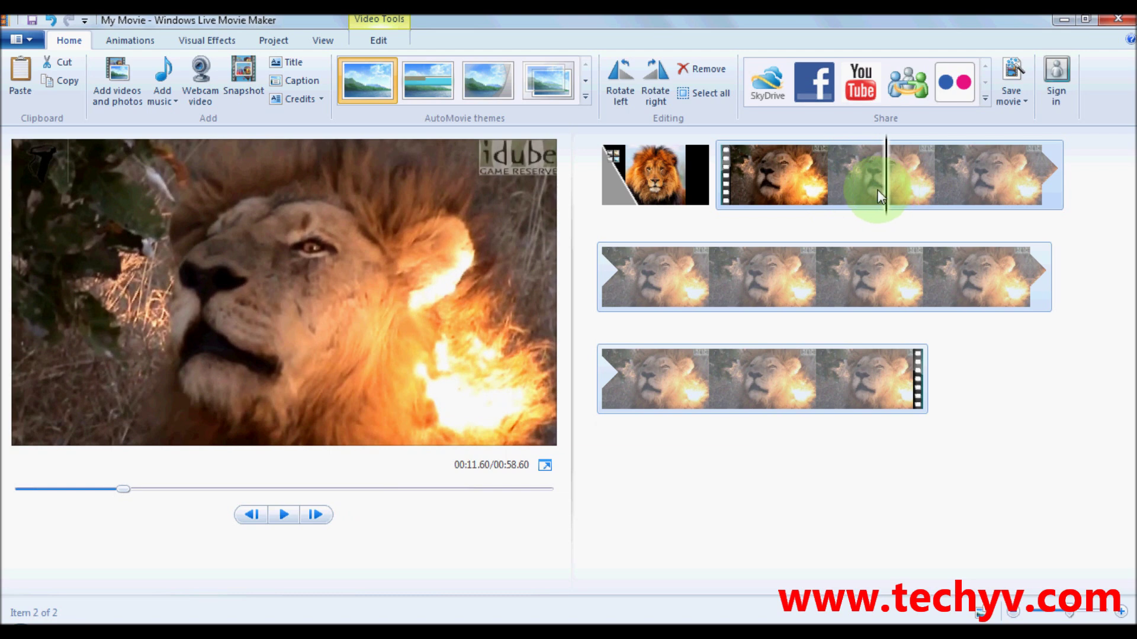
pyautogui.click(728, 189)
pyautogui.moveTo(726, 189); pyautogui.dragTo(940, 211)
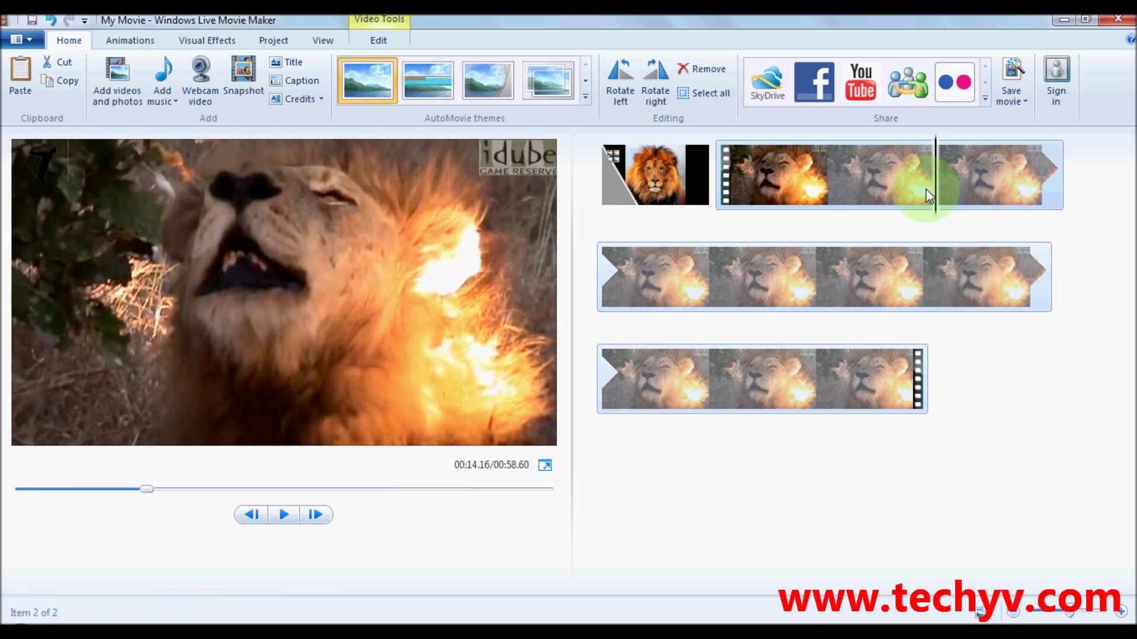
pyautogui.rightClick(927, 193)
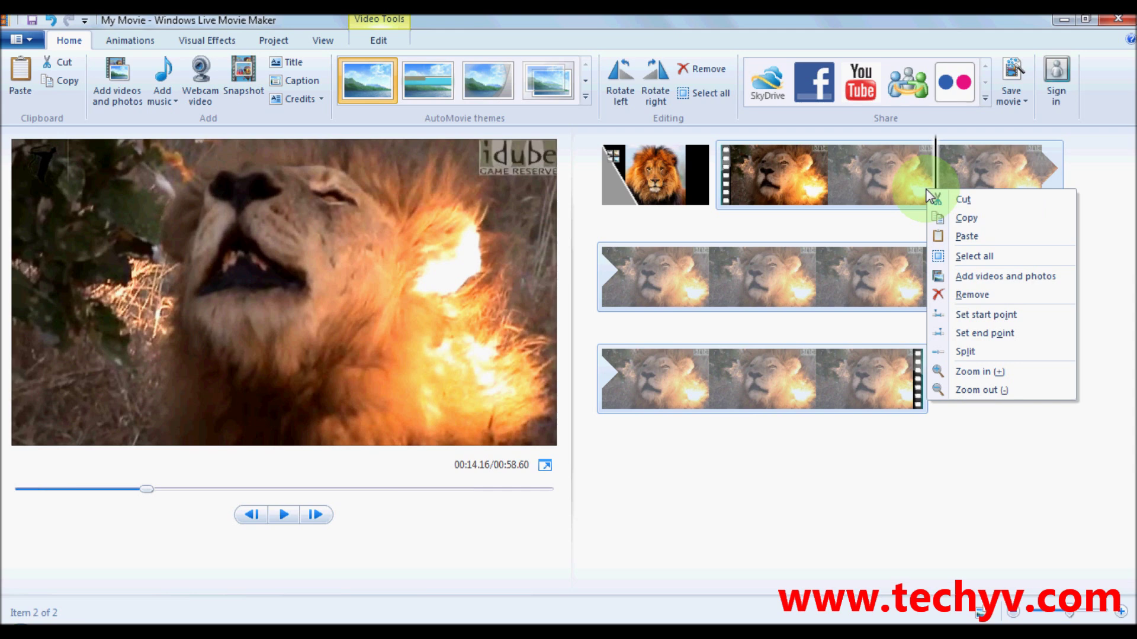
pyautogui.click(971, 355)
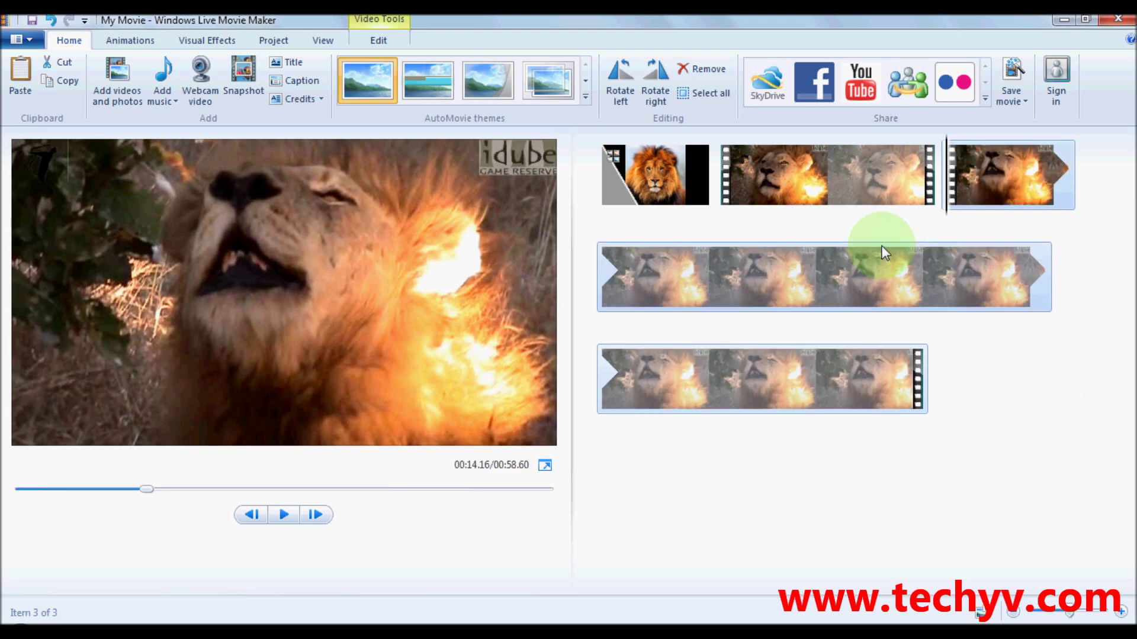
# Step: Delete the earlier Close Up Lion Roar part, leaving the photo and one 47.44-second movie
pyautogui.click(833, 190)
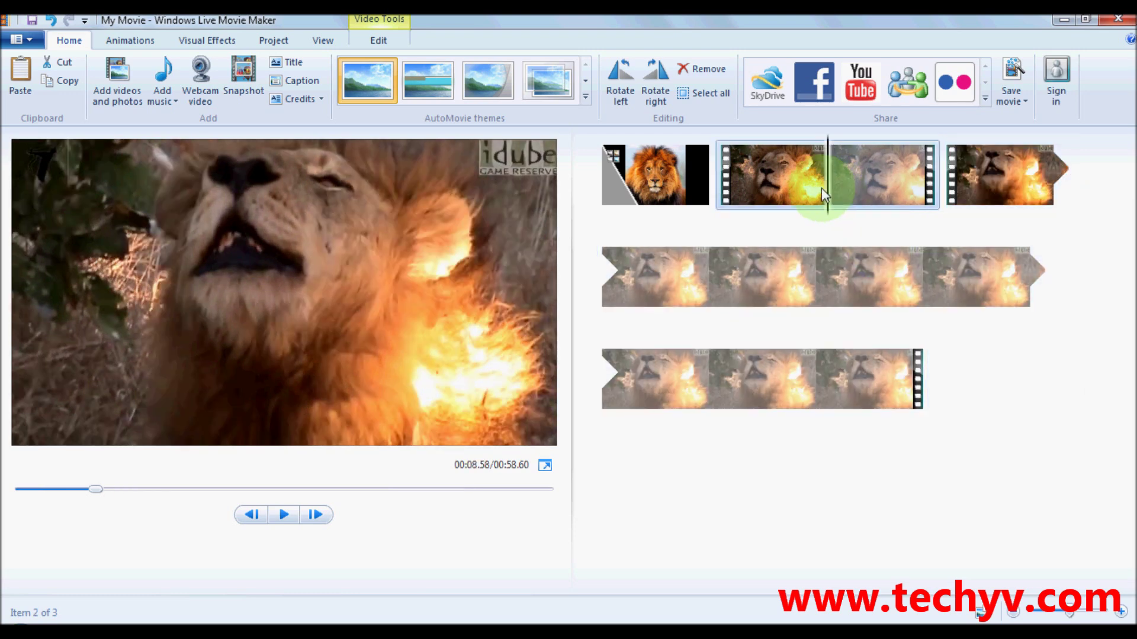
pyautogui.moveTo(841, 174)
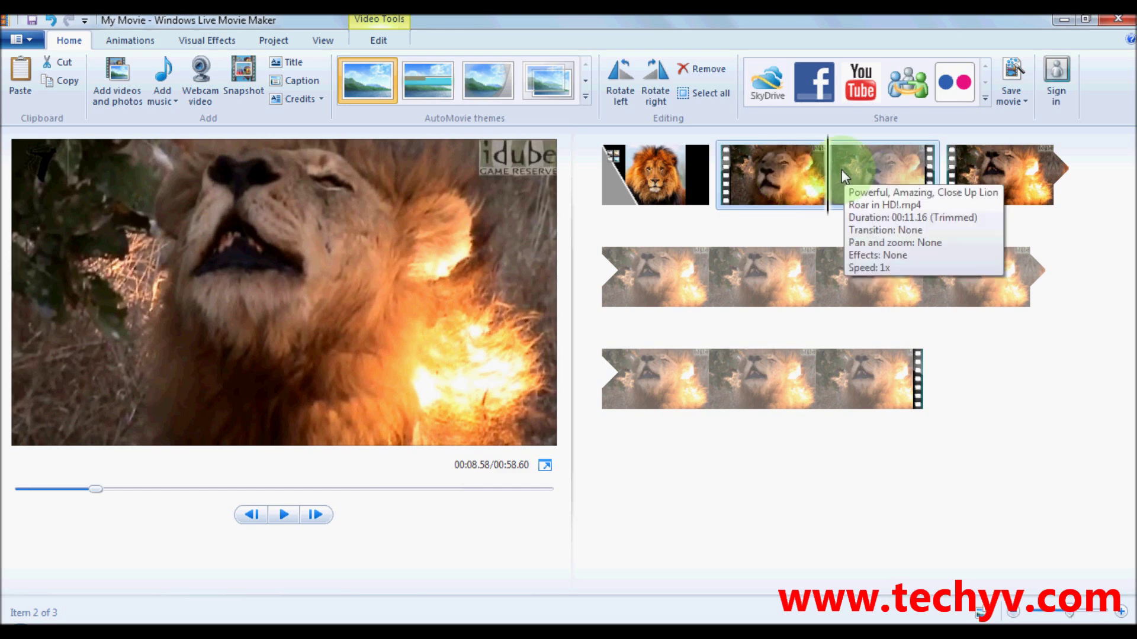
pyautogui.press('Delete')
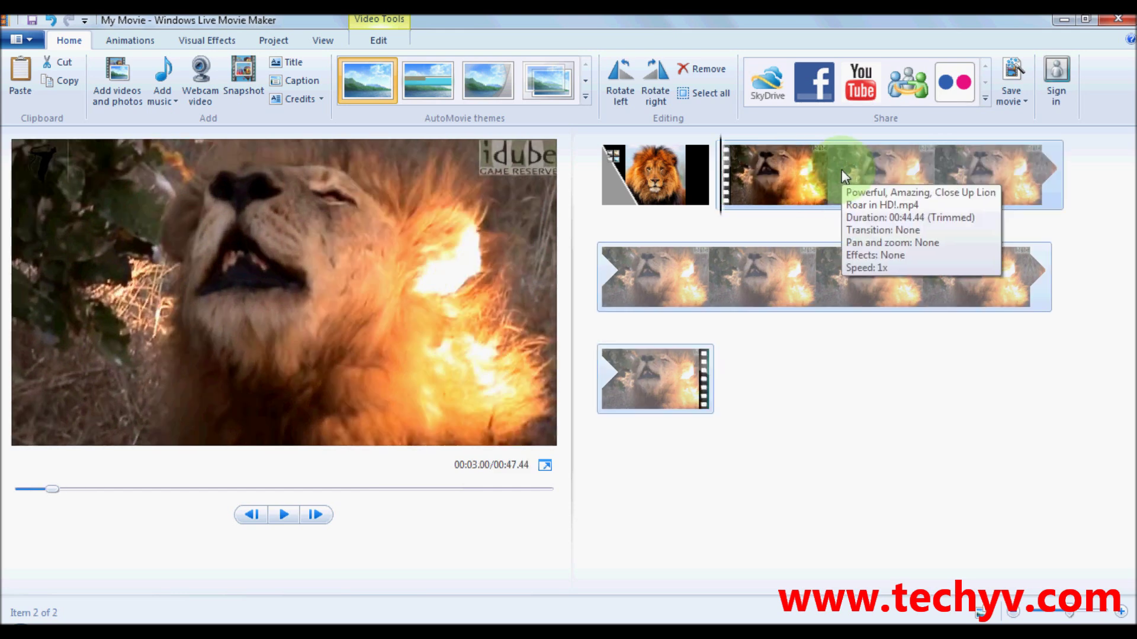
pyautogui.click(647, 176)
pyautogui.click(762, 168)
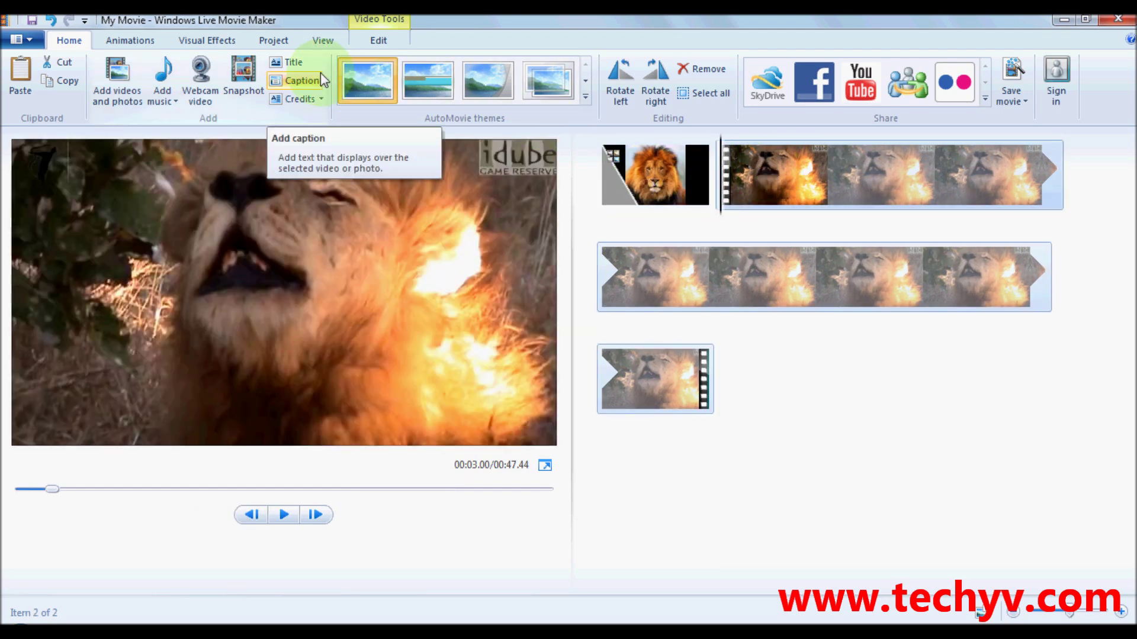
pyautogui.click(205, 40)
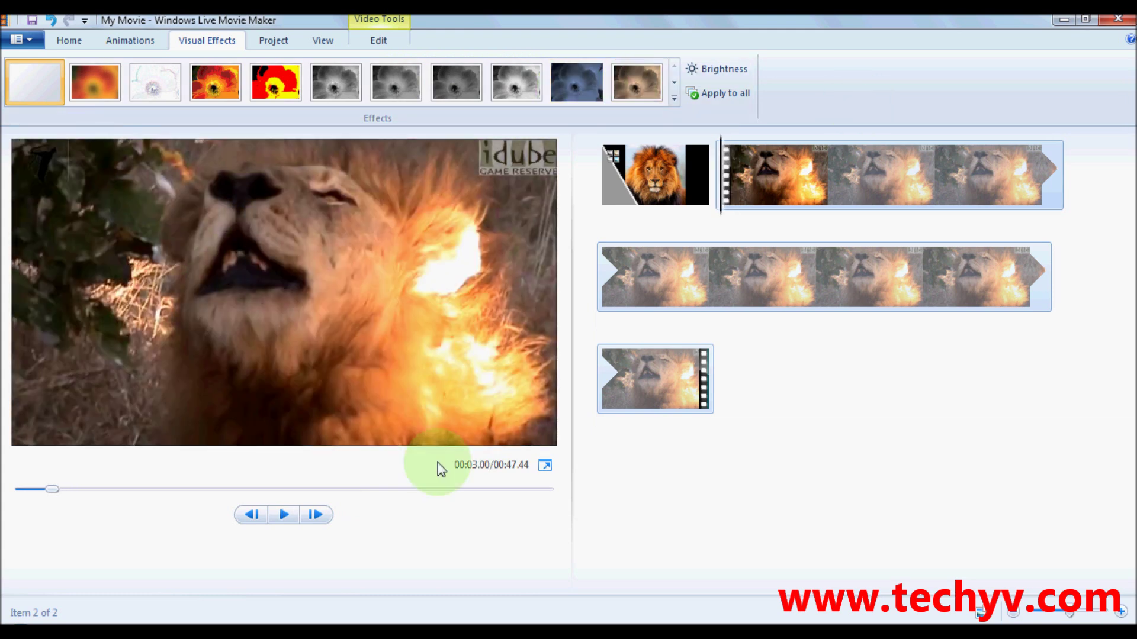
# Step: Raise the Brightness of the lion roar video clip with the slider
pyautogui.click(721, 71)
pyautogui.click(711, 69)
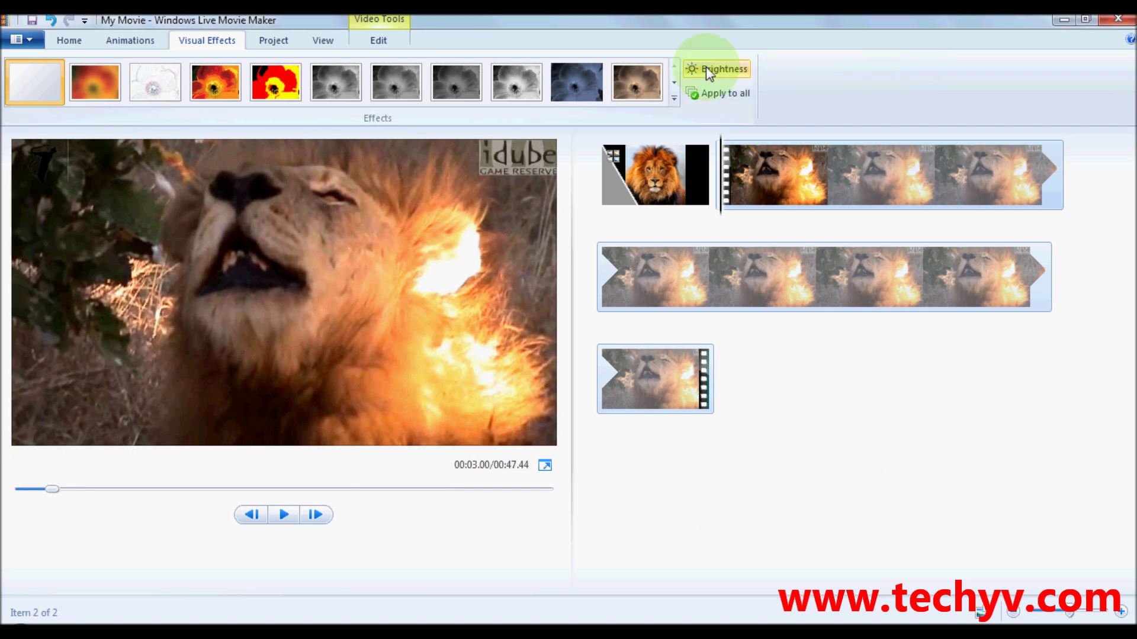
pyautogui.click(712, 69)
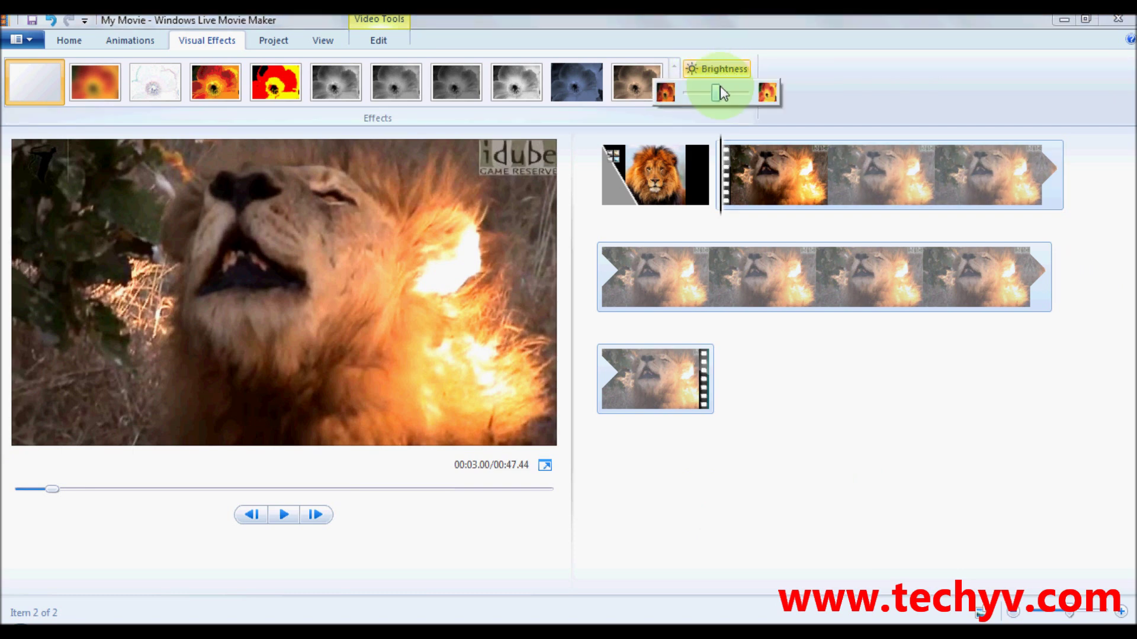
pyautogui.moveTo(717, 91)
pyautogui.mouseDown()
pyautogui.moveTo(736, 97)
pyautogui.moveTo(692, 96)
pyautogui.moveTo(733, 96)
pyautogui.mouseUp()
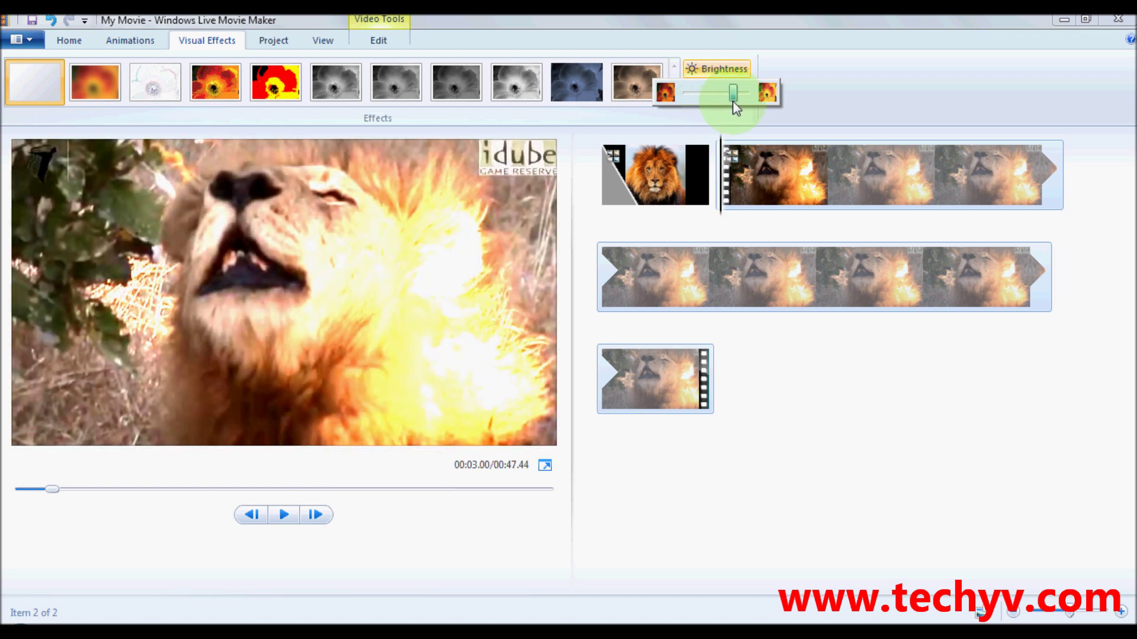
pyautogui.click(895, 86)
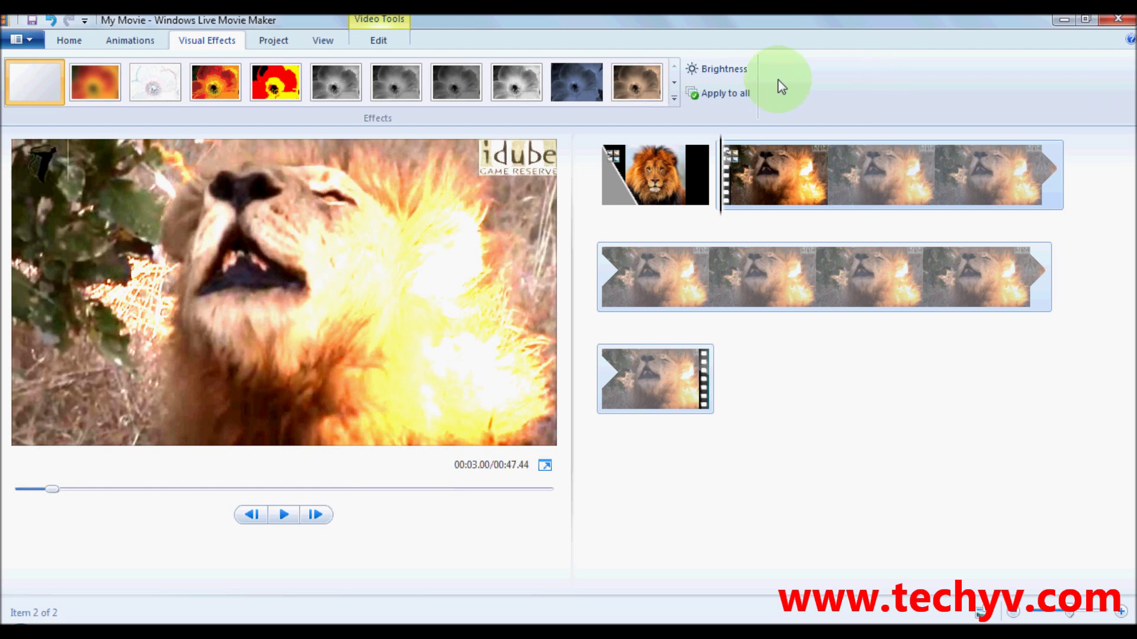
pyautogui.click(130, 40)
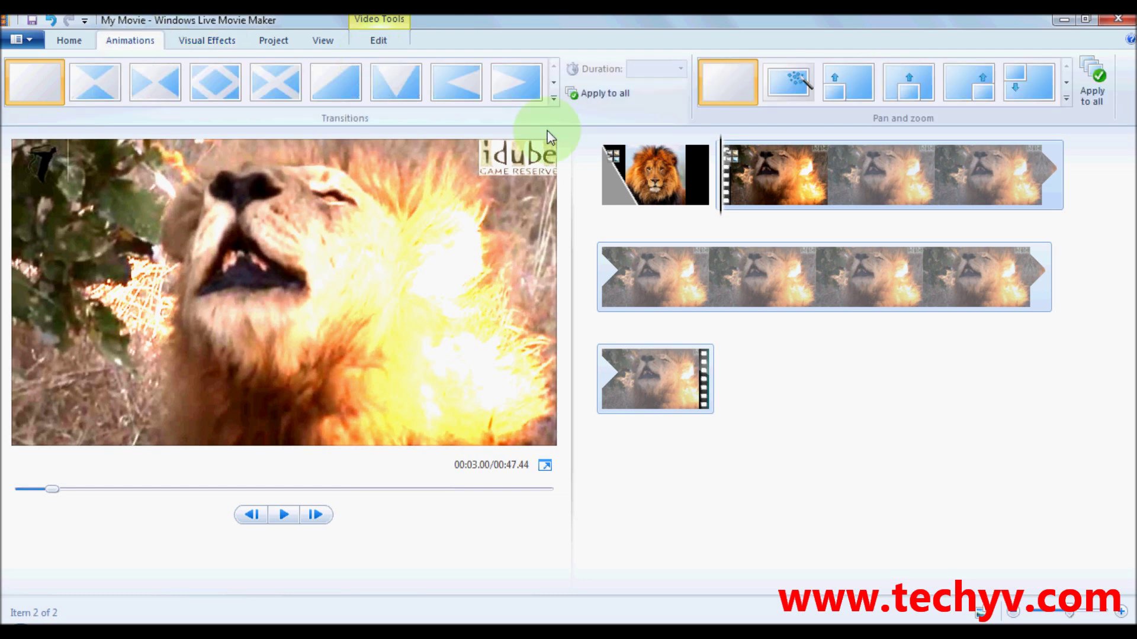
# Step: Apply the Dissolve rough transition to the lion roar video clip
pyautogui.click(552, 98)
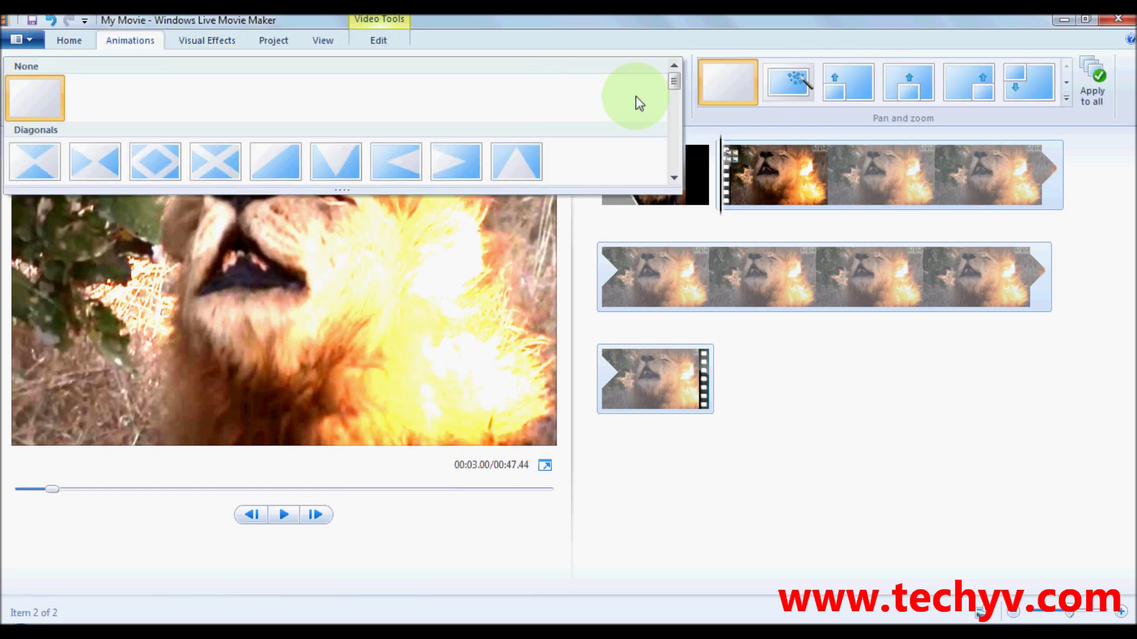
pyautogui.moveTo(673, 71); pyautogui.dragTo(675, 102)
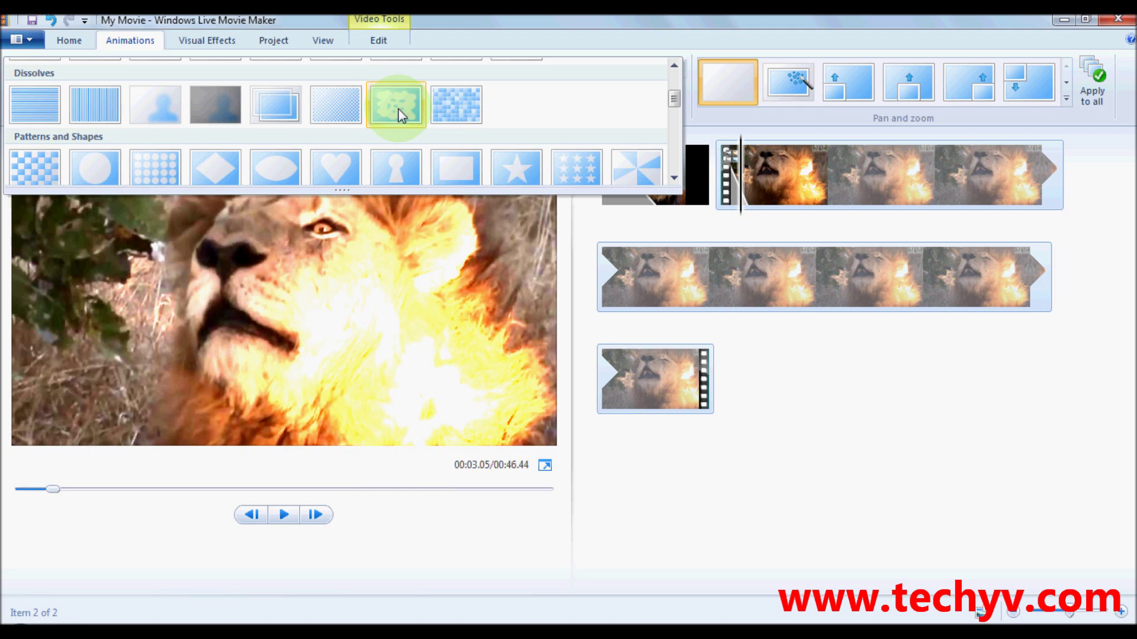
pyautogui.click(398, 109)
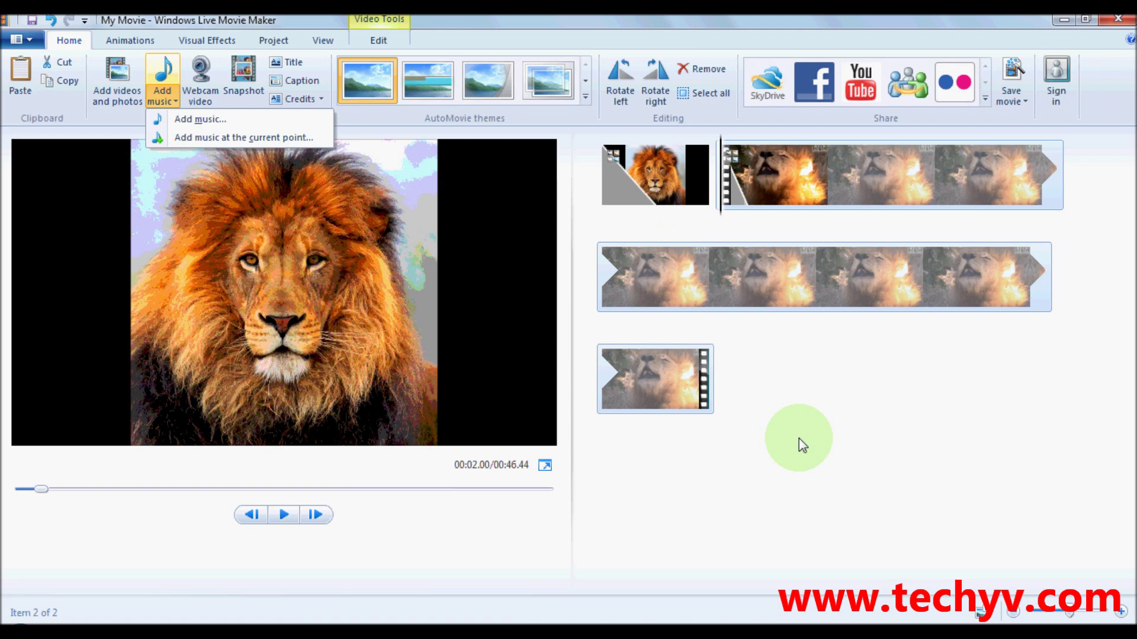
# Step: Add the Happy Hippo & Stan 'The Lion Sleeps Tonight' MP3 as music at the current point
pyautogui.click(825, 450)
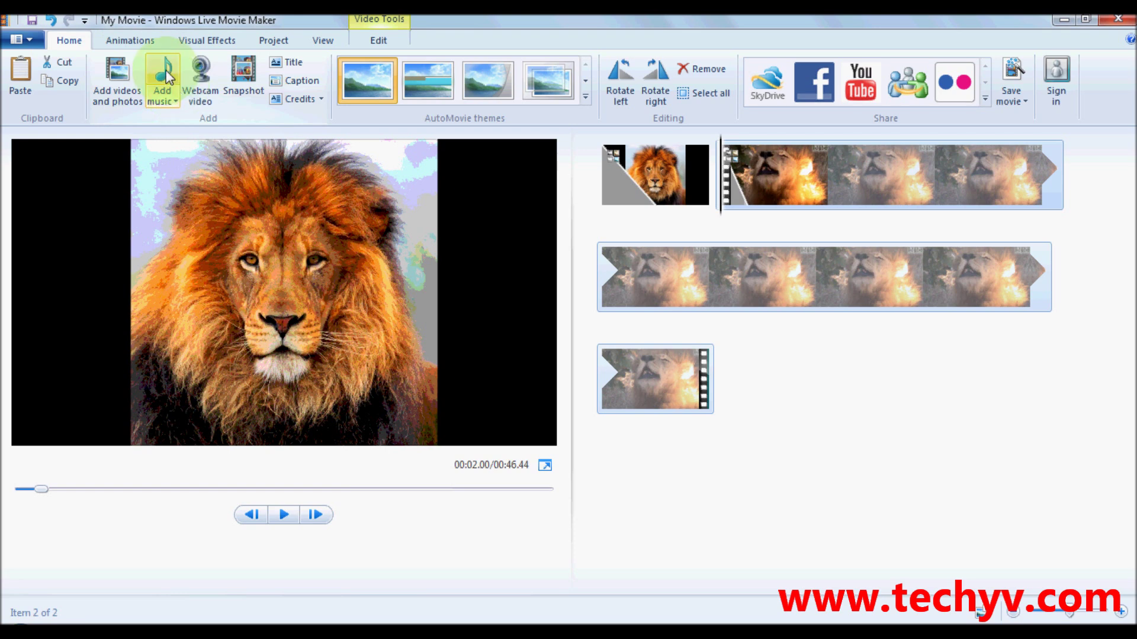
pyautogui.click(170, 103)
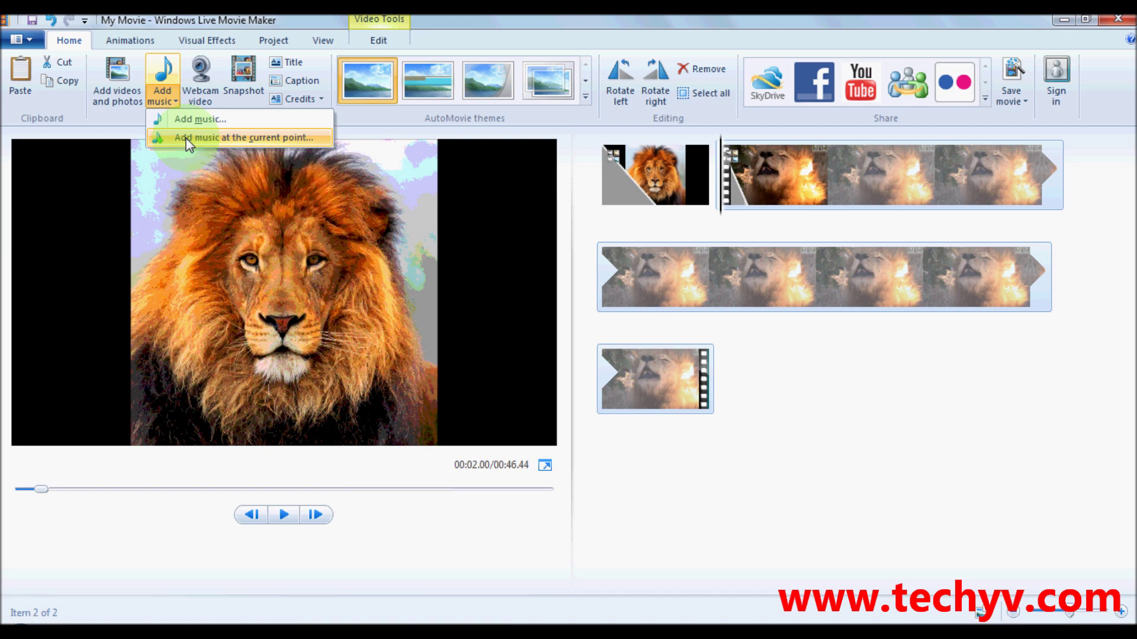
pyautogui.click(188, 140)
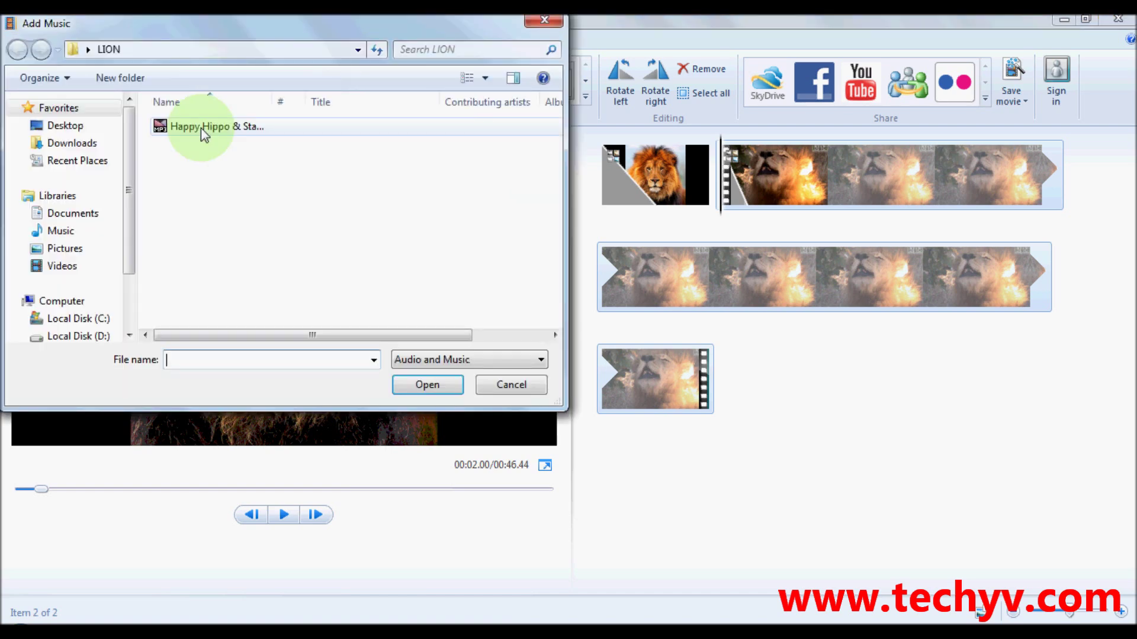
pyautogui.click(201, 128)
pyautogui.click(427, 384)
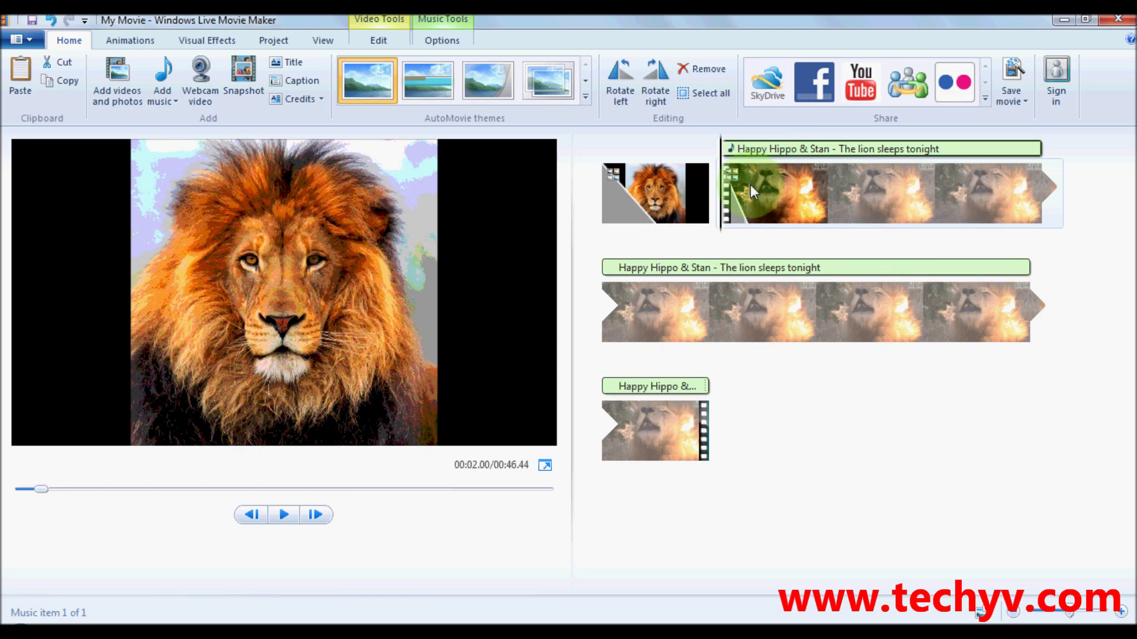
pyautogui.moveTo(727, 188); pyautogui.dragTo(724, 197)
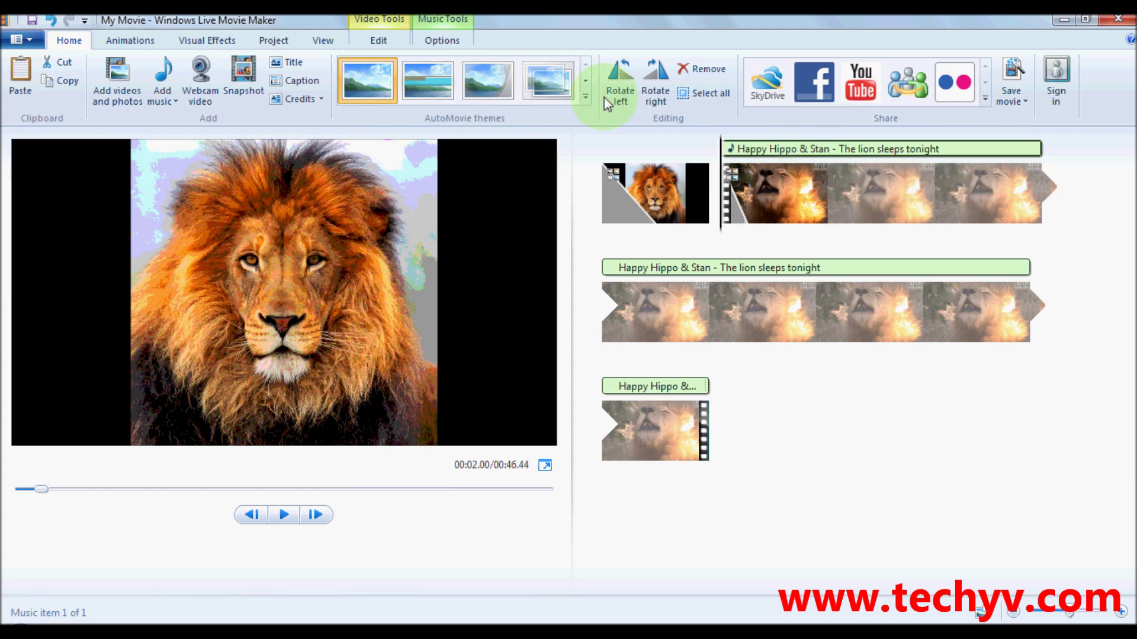
# Step: Lower the music track's volume to about half in Music Tools Options
pyautogui.click(441, 39)
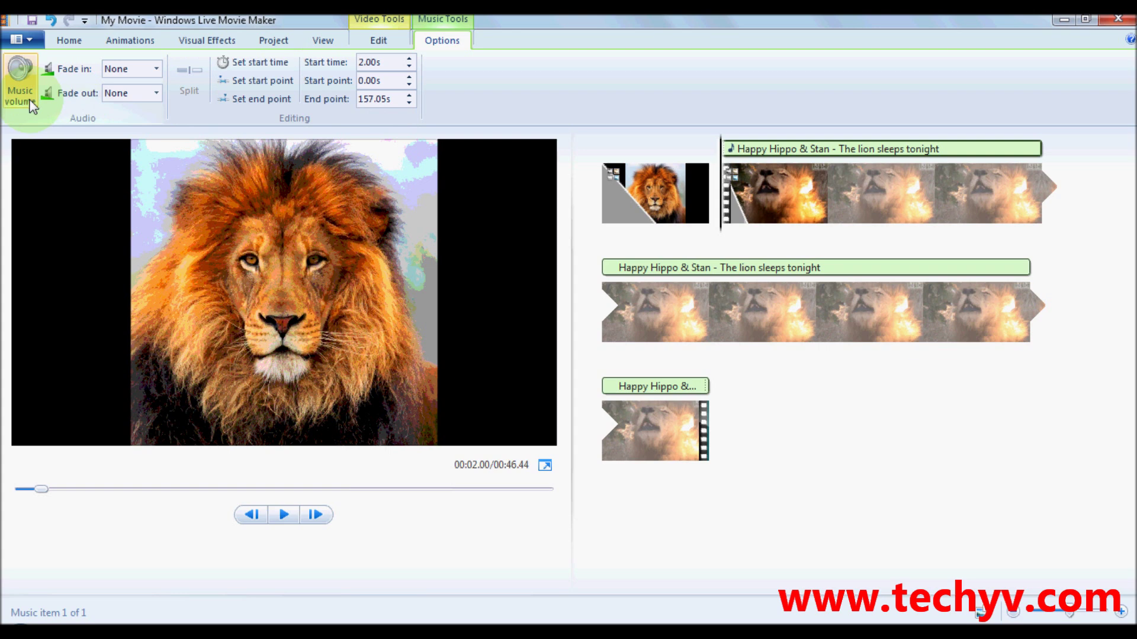
pyautogui.click(22, 77)
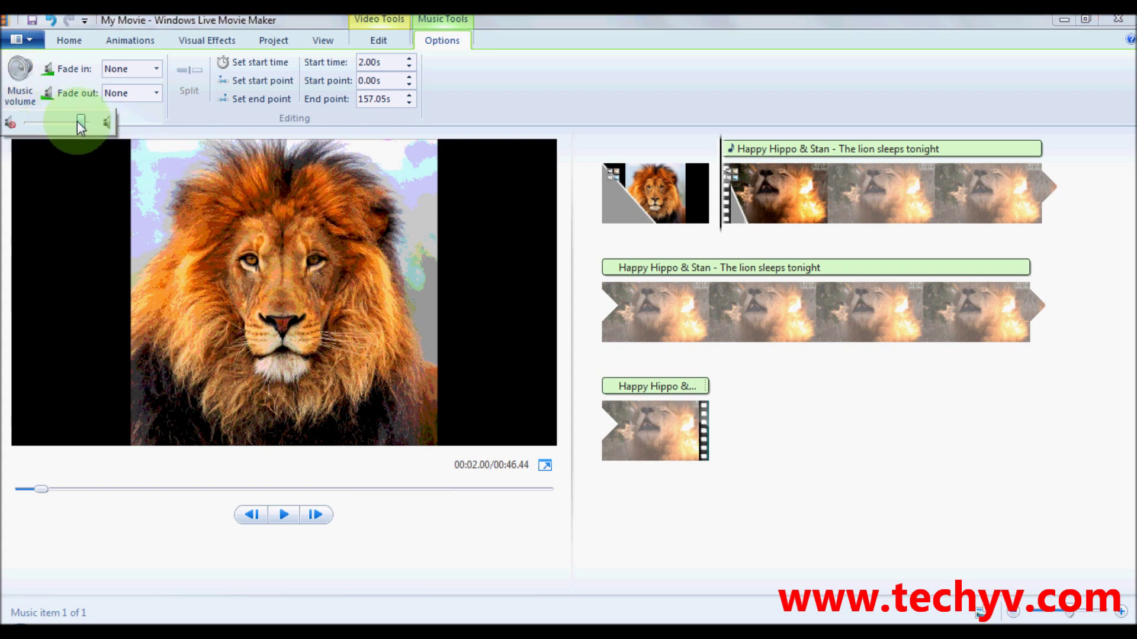
pyautogui.moveTo(81, 123)
pyautogui.mouseDown()
pyautogui.moveTo(27, 126)
pyautogui.moveTo(62, 129)
pyautogui.mouseUp()
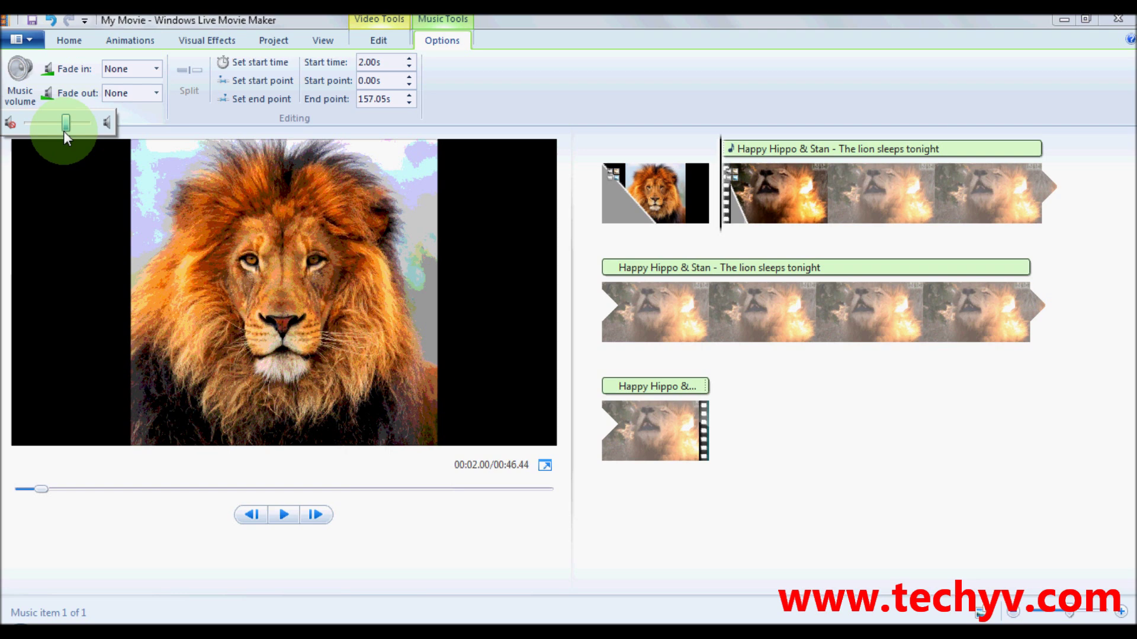
# Step: Set the background music to fade in slowly
pyautogui.click(174, 120)
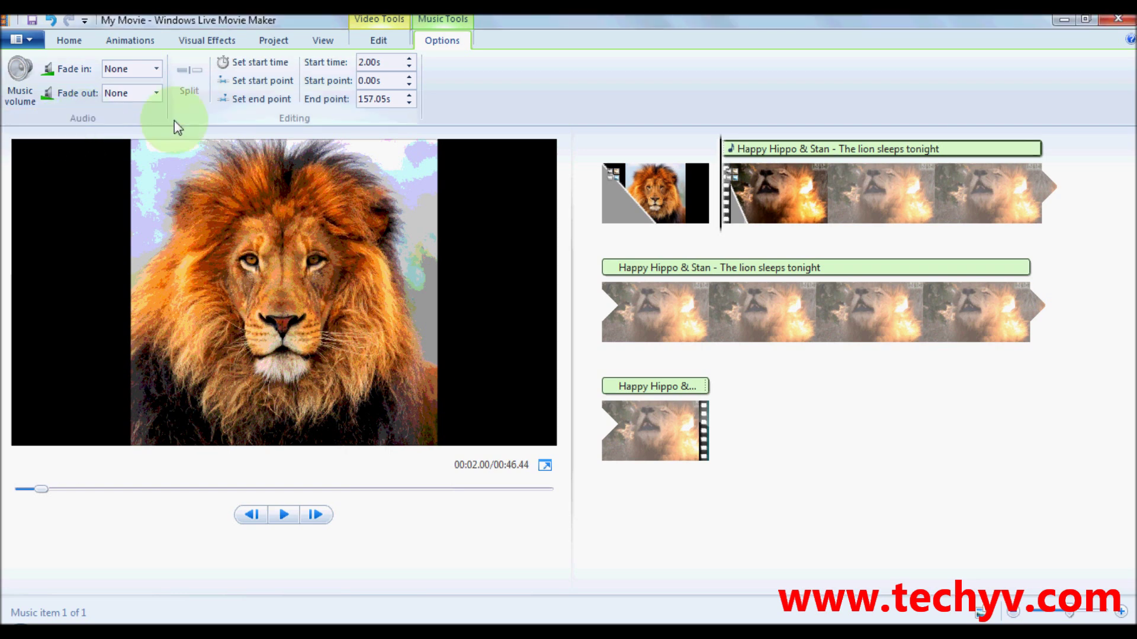
pyautogui.click(156, 70)
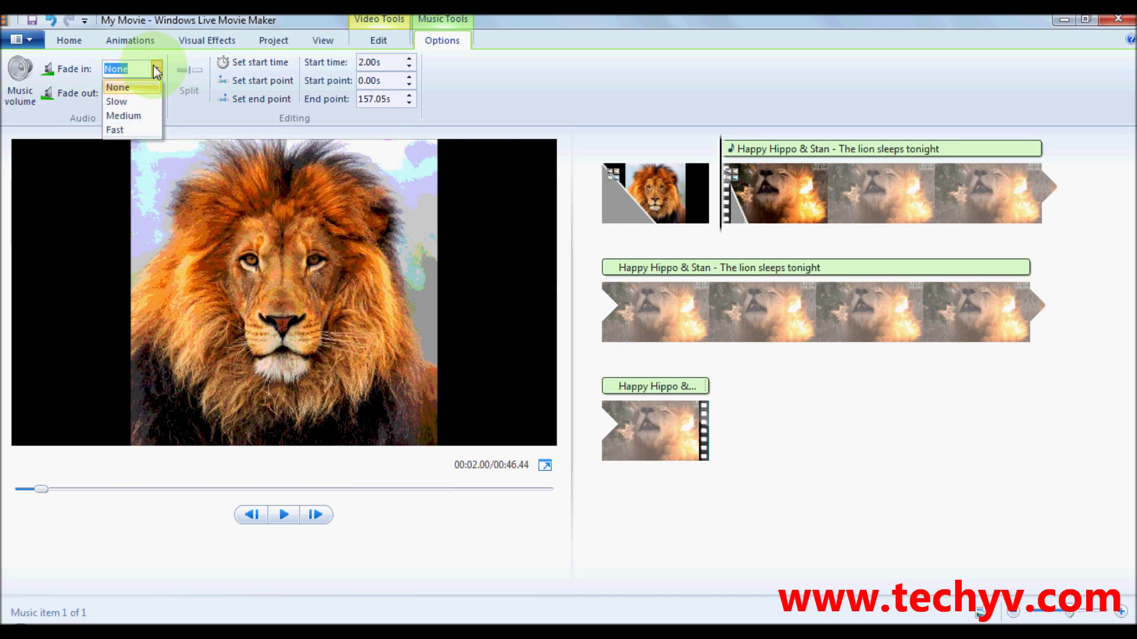
pyautogui.click(139, 104)
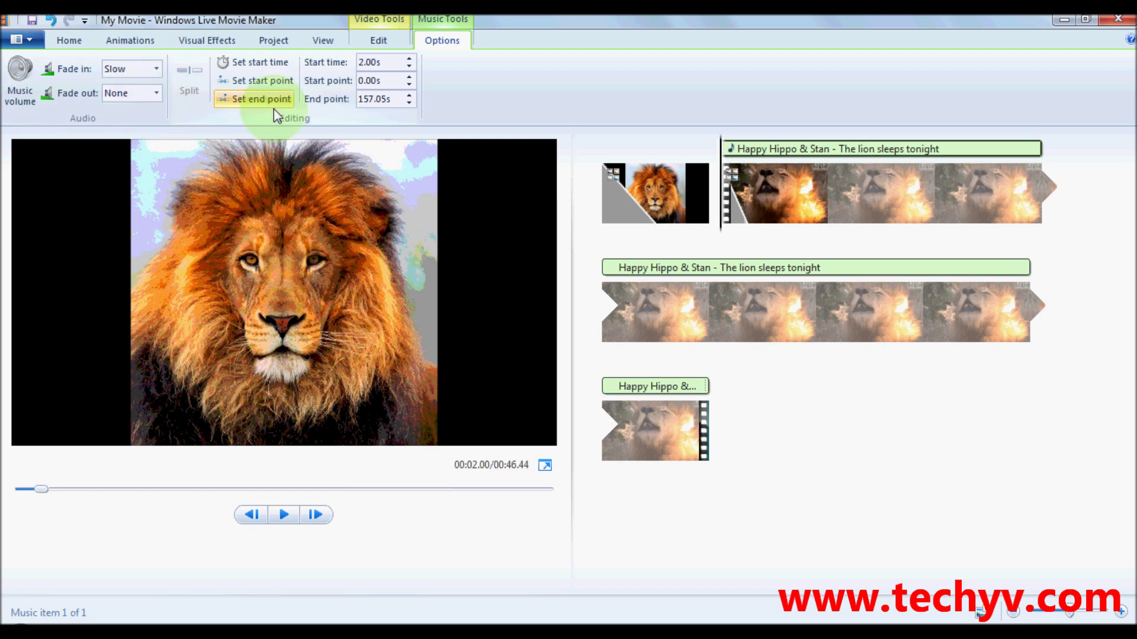
# Step: Play and pause the preview to check the fade, then return to Home
pyautogui.click(281, 516)
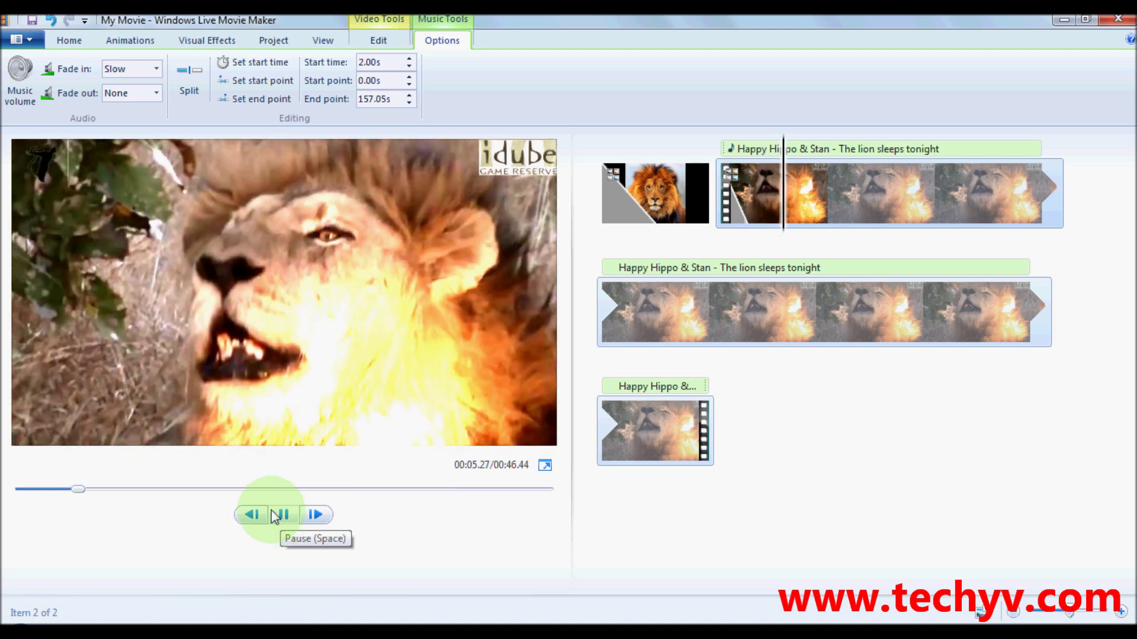
pyautogui.click(280, 516)
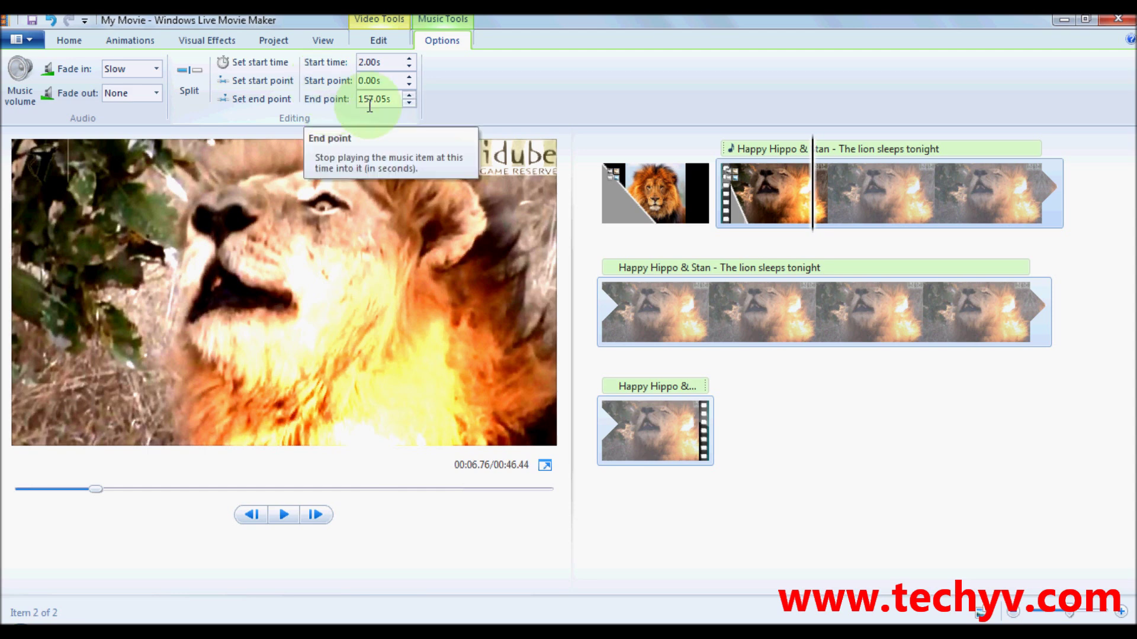
pyautogui.click(408, 103)
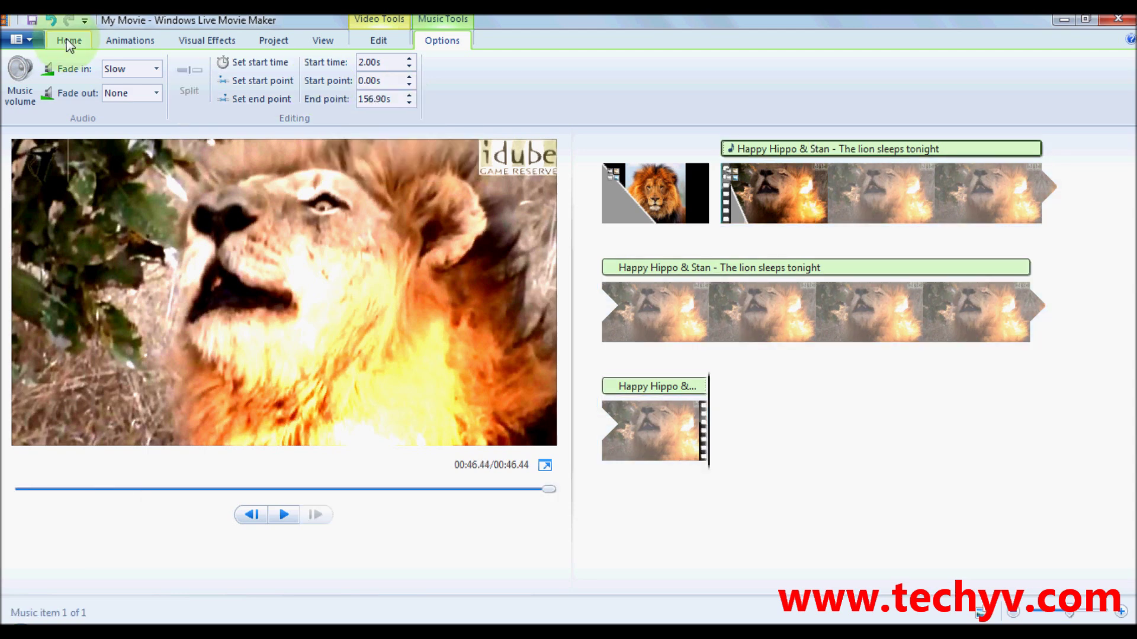
pyautogui.click(69, 41)
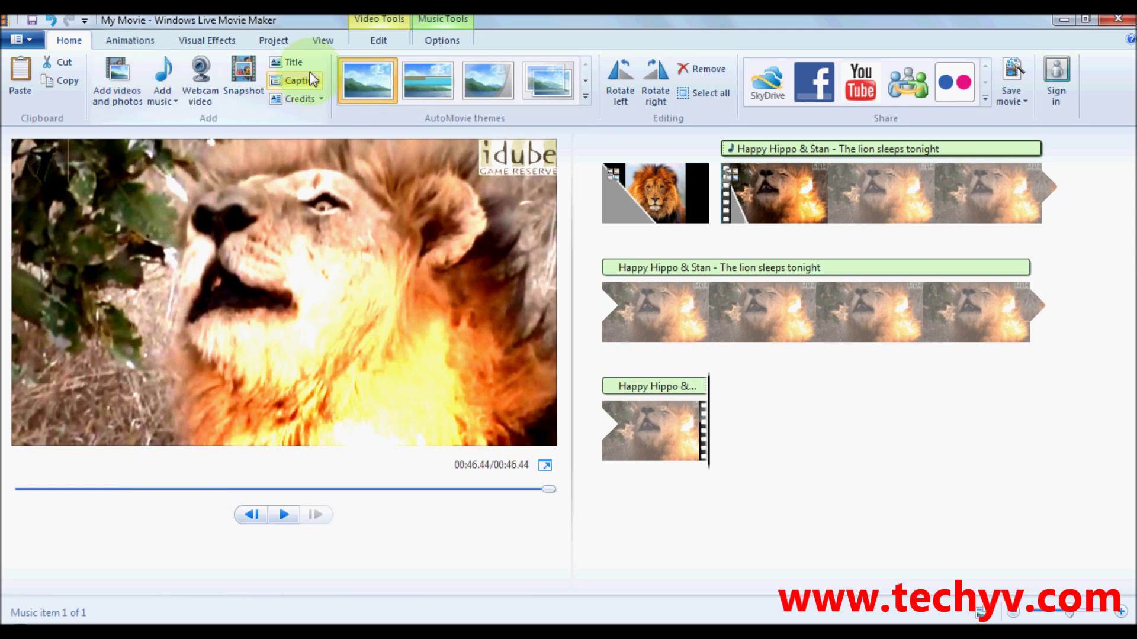
# Step: Add a title before the first clip and replace 'My Movie' with 'THE LION'
pyautogui.click(294, 62)
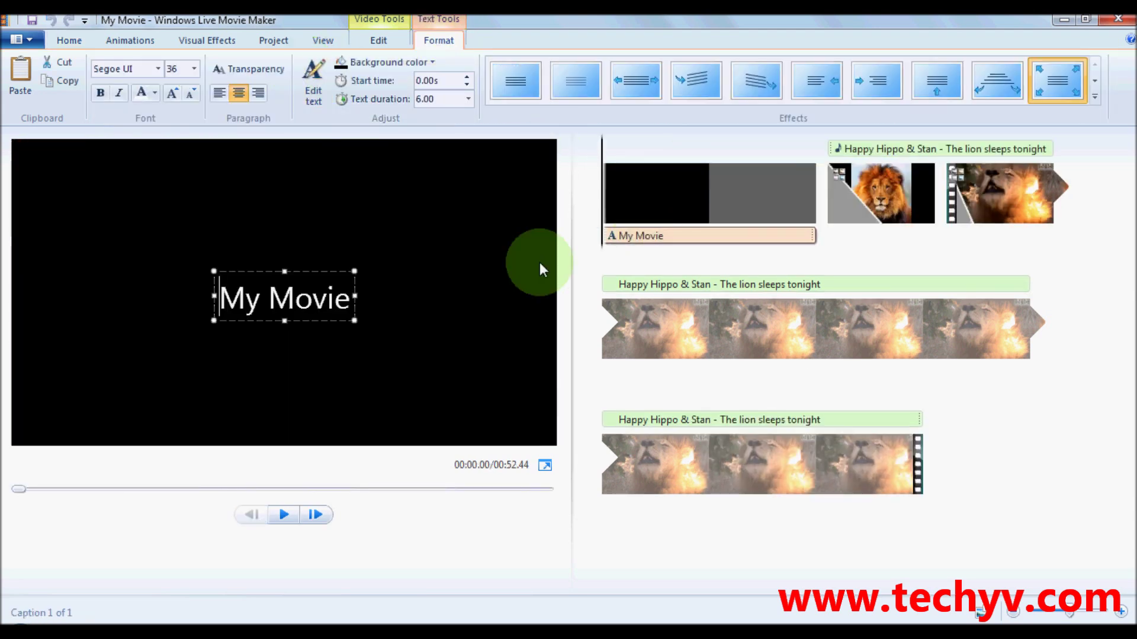
pyautogui.click(304, 306)
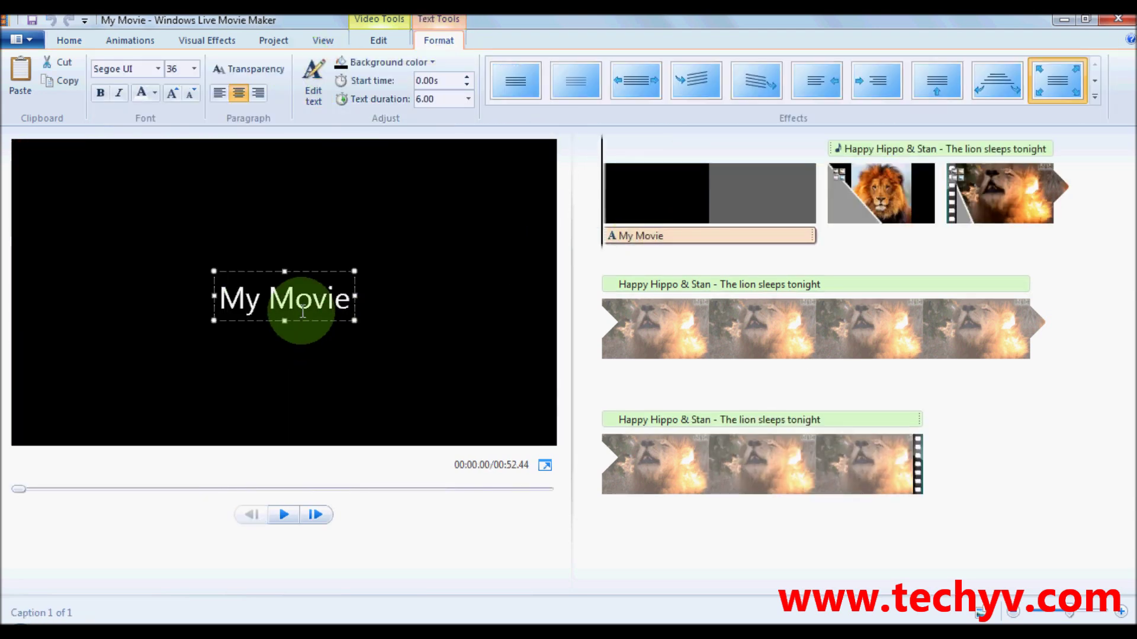
pyautogui.hotkey('ctrl', 'a')
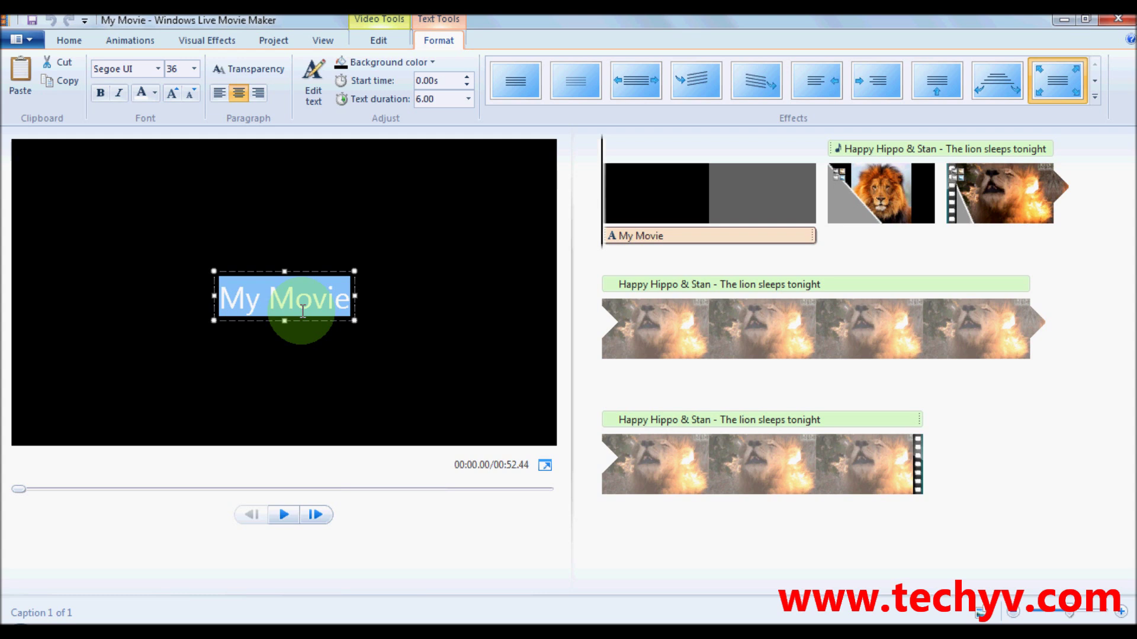
pyautogui.write('THE L')
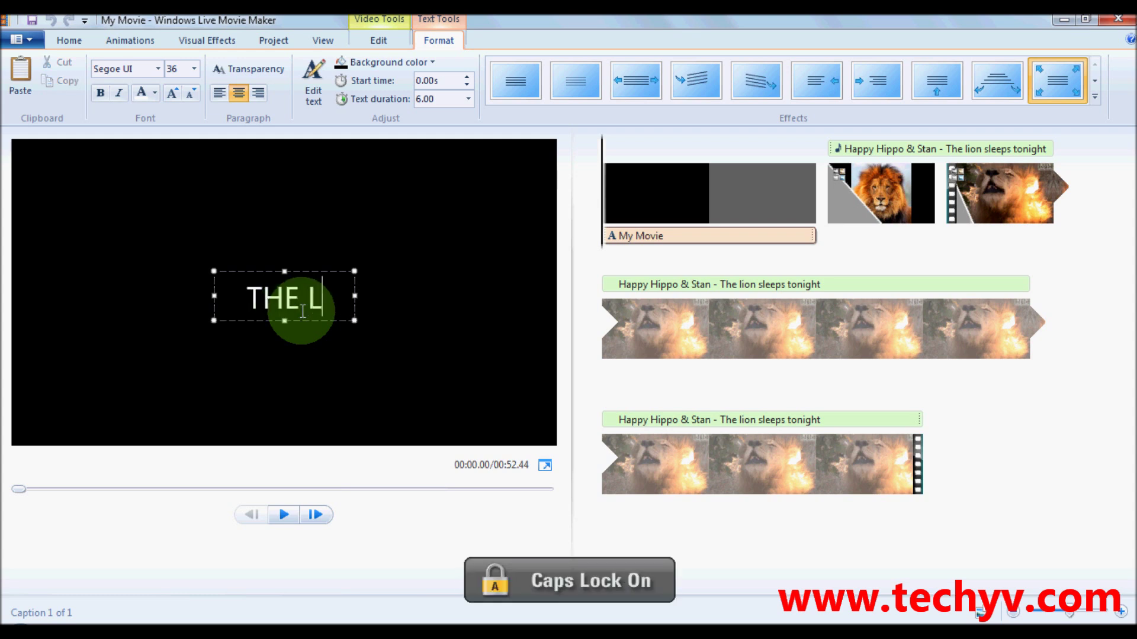
pyautogui.write('ION')
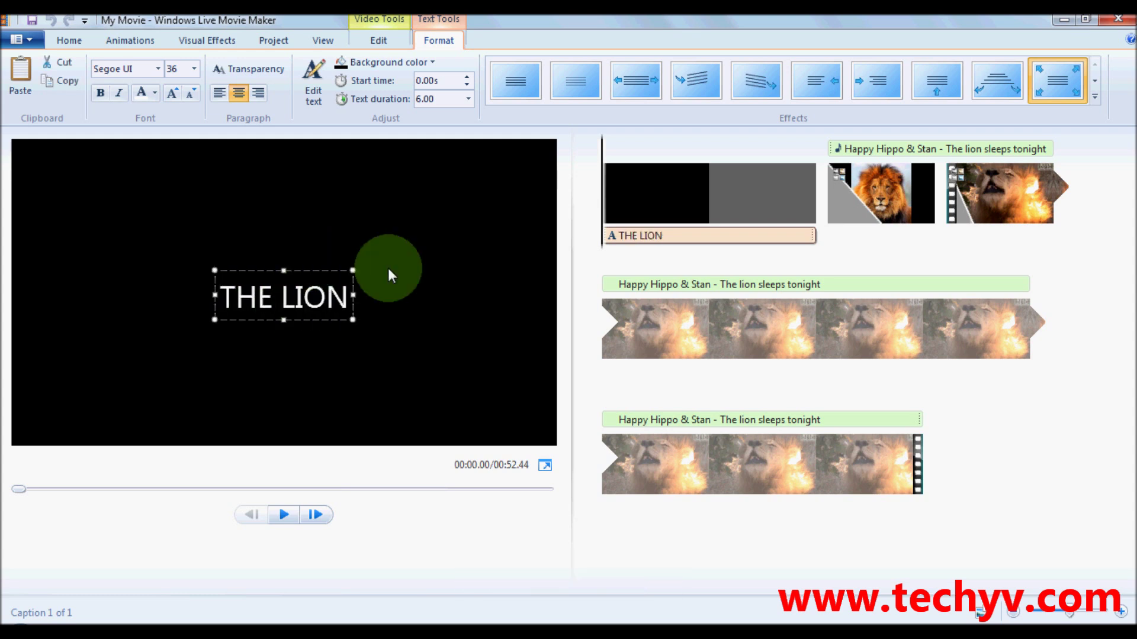
pyautogui.click(158, 68)
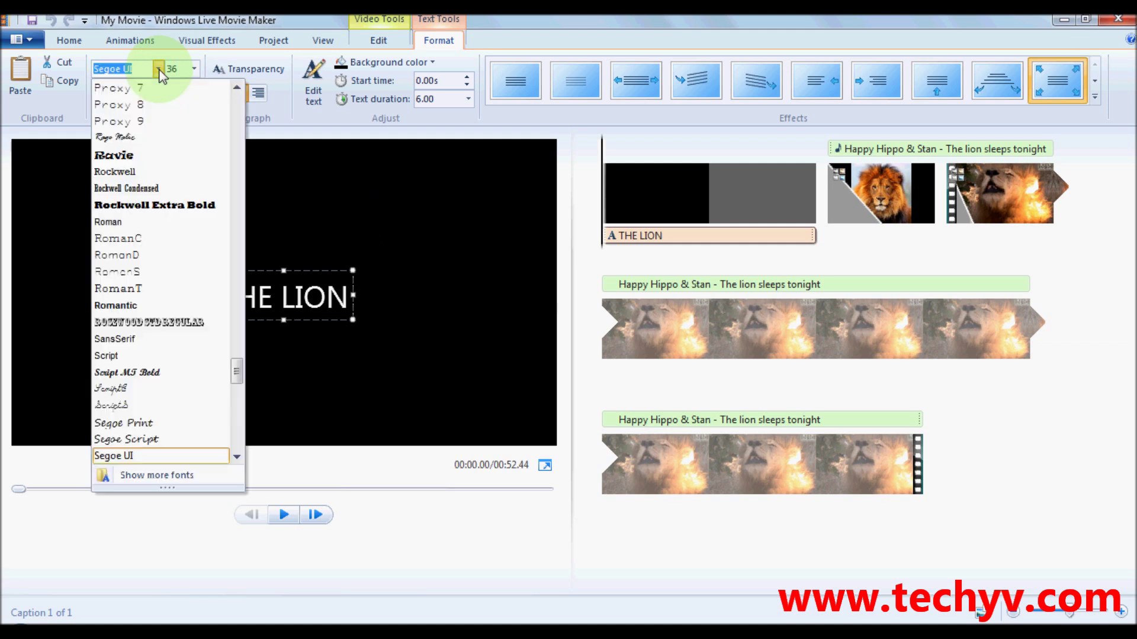
# Step: Set the title to Ravie at size 48 and move its box to the top-left
pyautogui.click(170, 157)
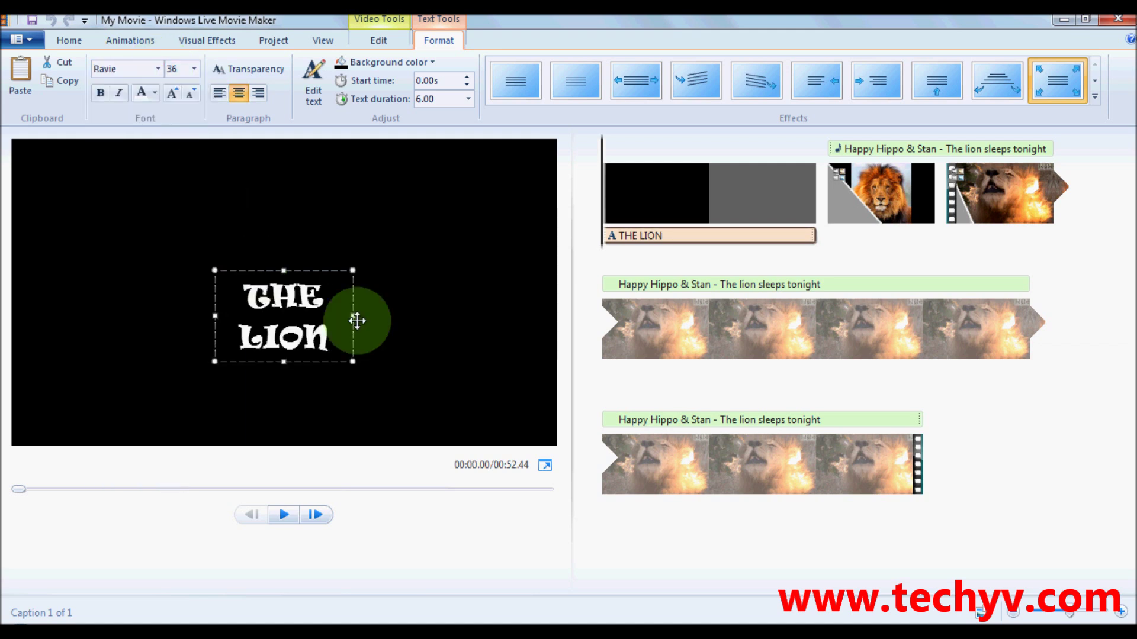
pyautogui.moveTo(354, 317); pyautogui.dragTo(471, 321)
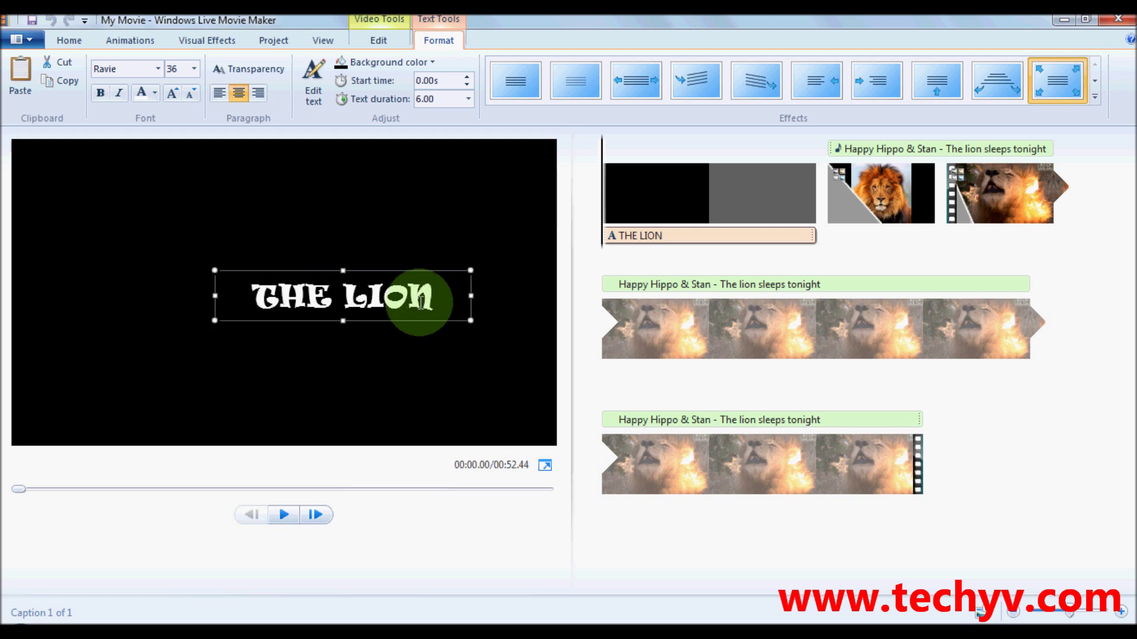
pyautogui.moveTo(215, 271); pyautogui.dragTo(119, 229)
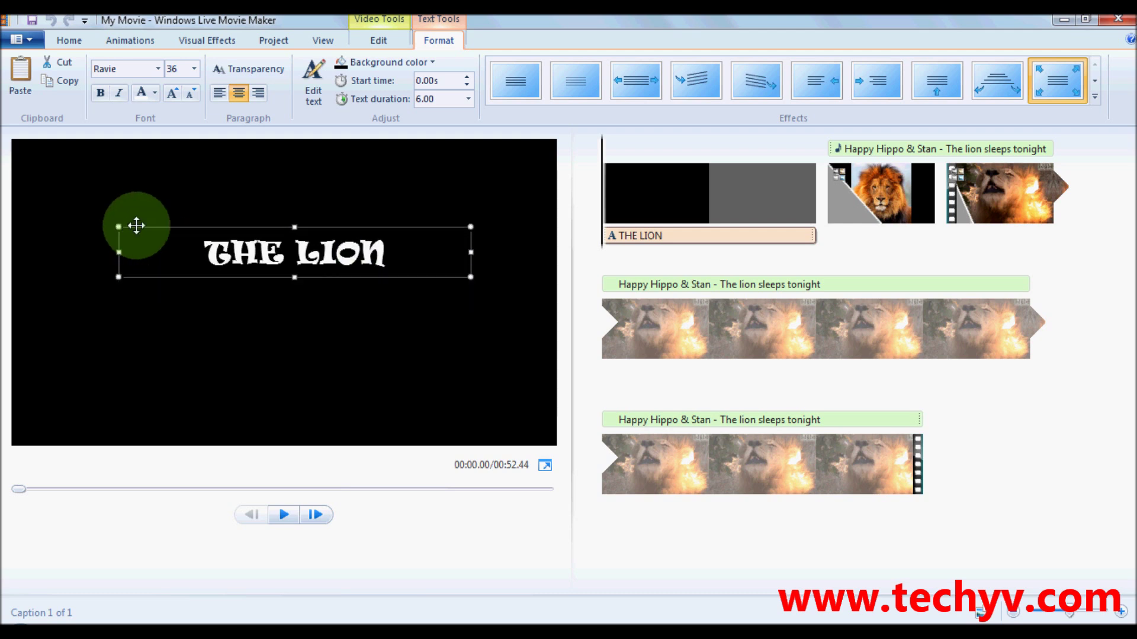
pyautogui.click(196, 69)
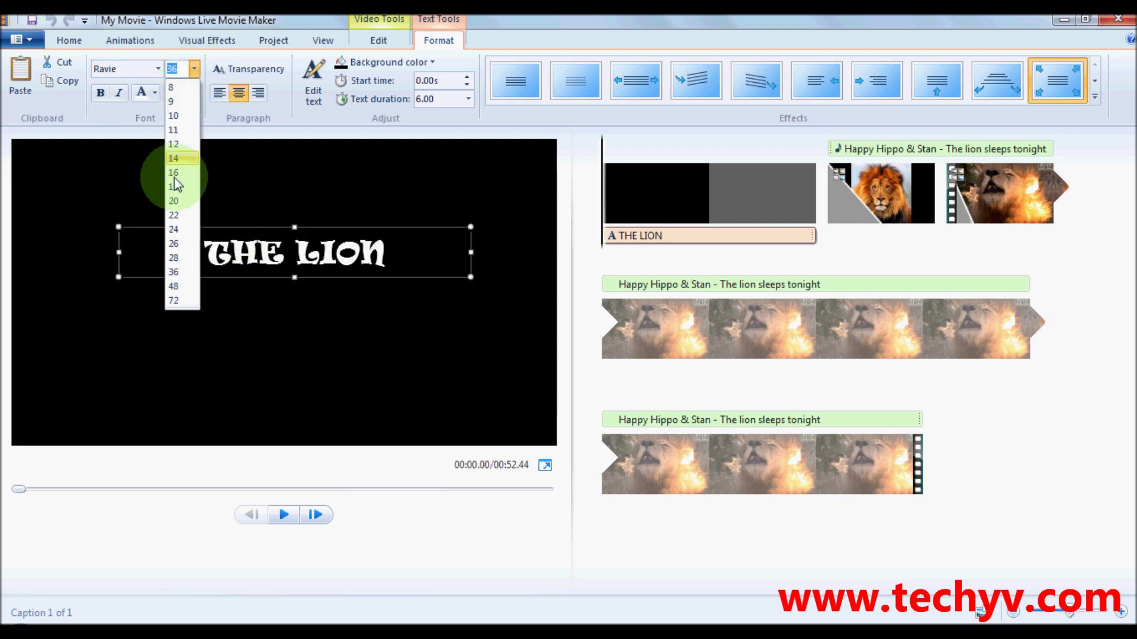
pyautogui.click(173, 286)
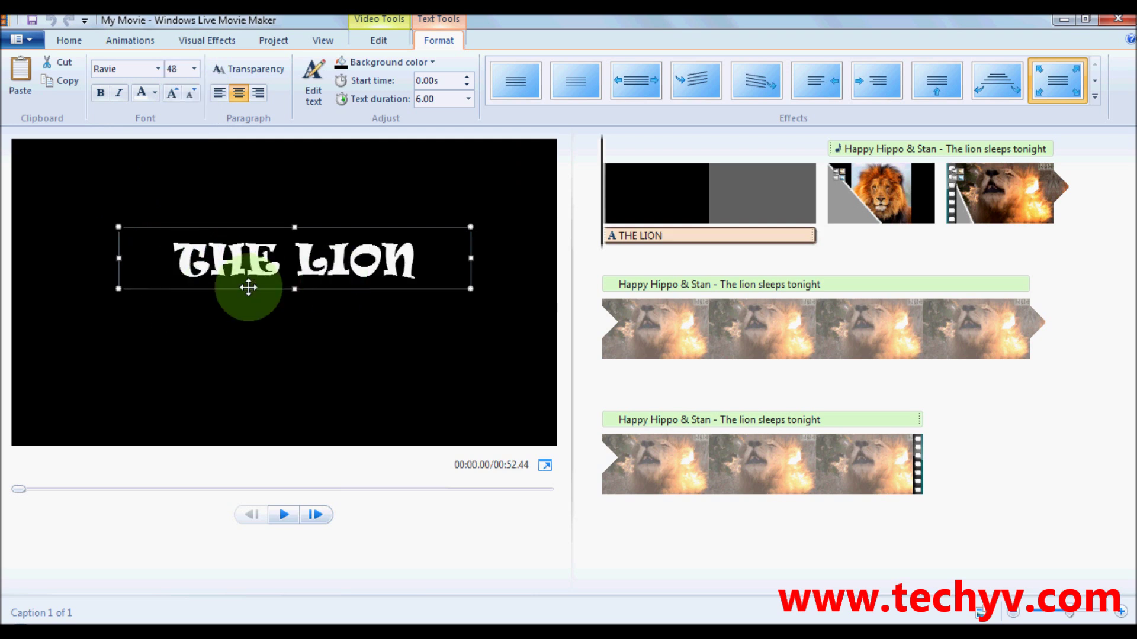
pyautogui.moveTo(248, 227); pyautogui.dragTo(145, 160)
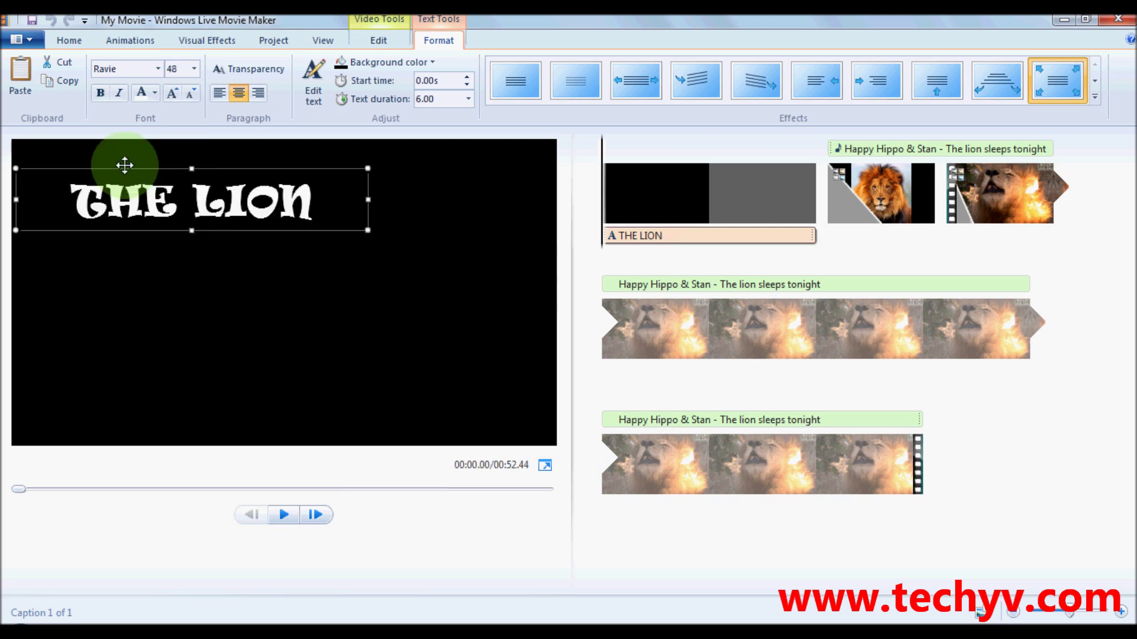
pyautogui.moveTo(372, 192); pyautogui.dragTo(284, 192)
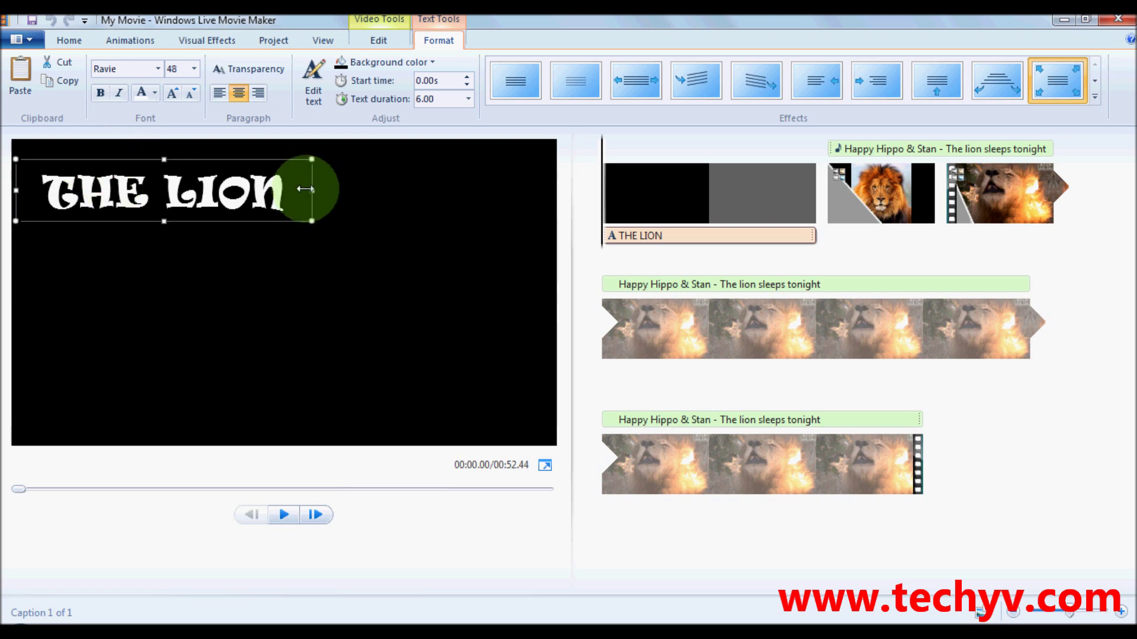
# Step: Enlarge the title to size 72 on one line near the top and colour it green
pyautogui.click(194, 70)
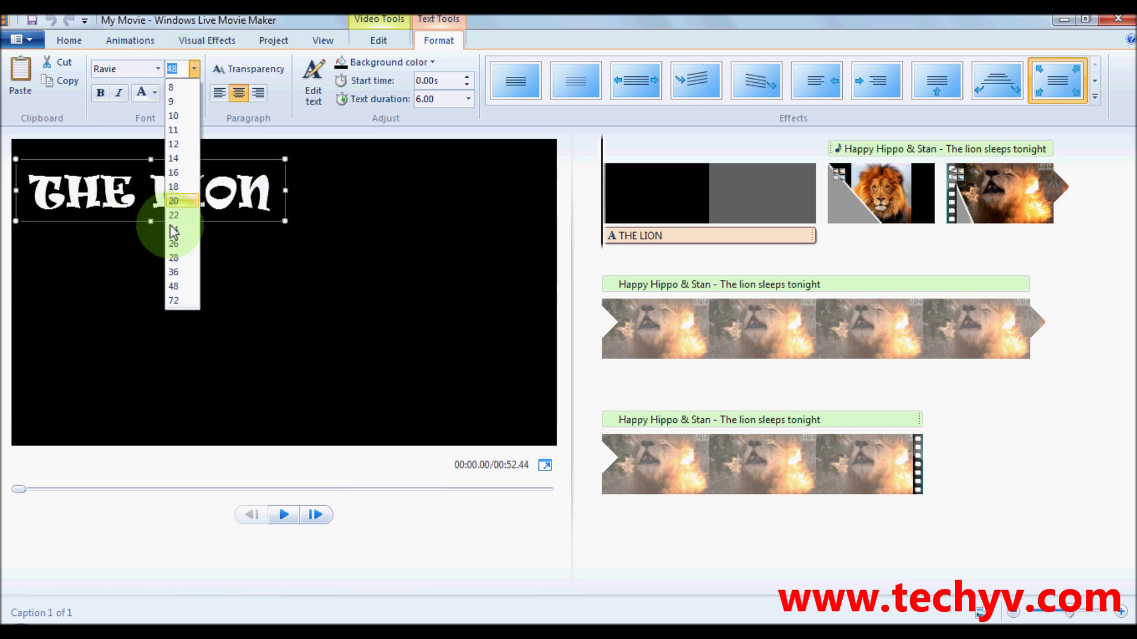
pyautogui.click(173, 300)
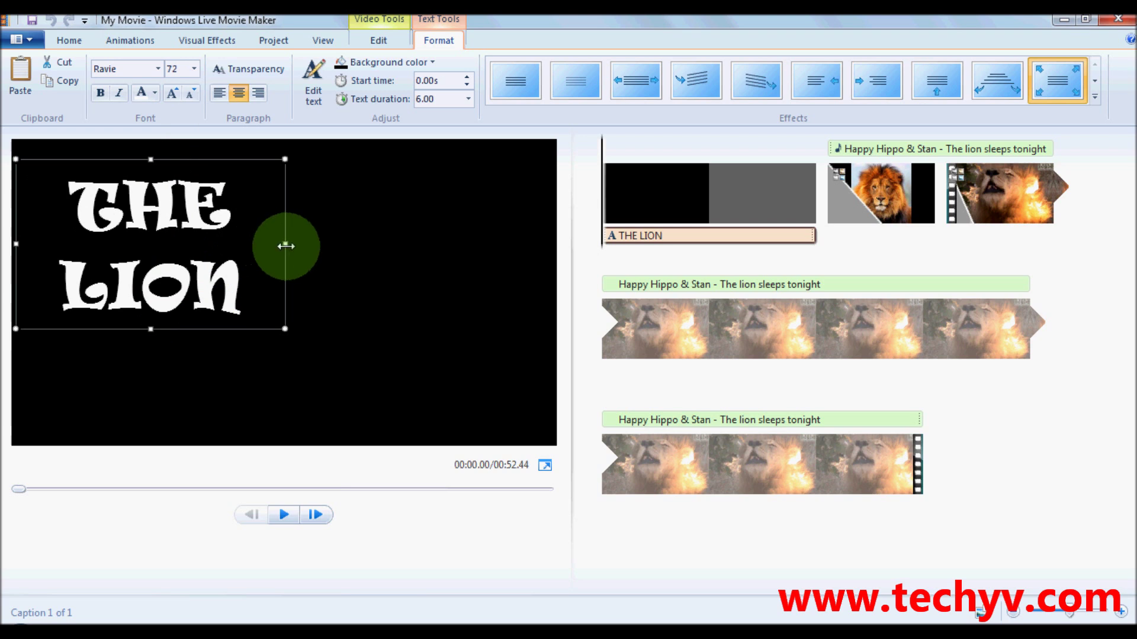
pyautogui.moveTo(287, 244); pyautogui.dragTo(471, 241)
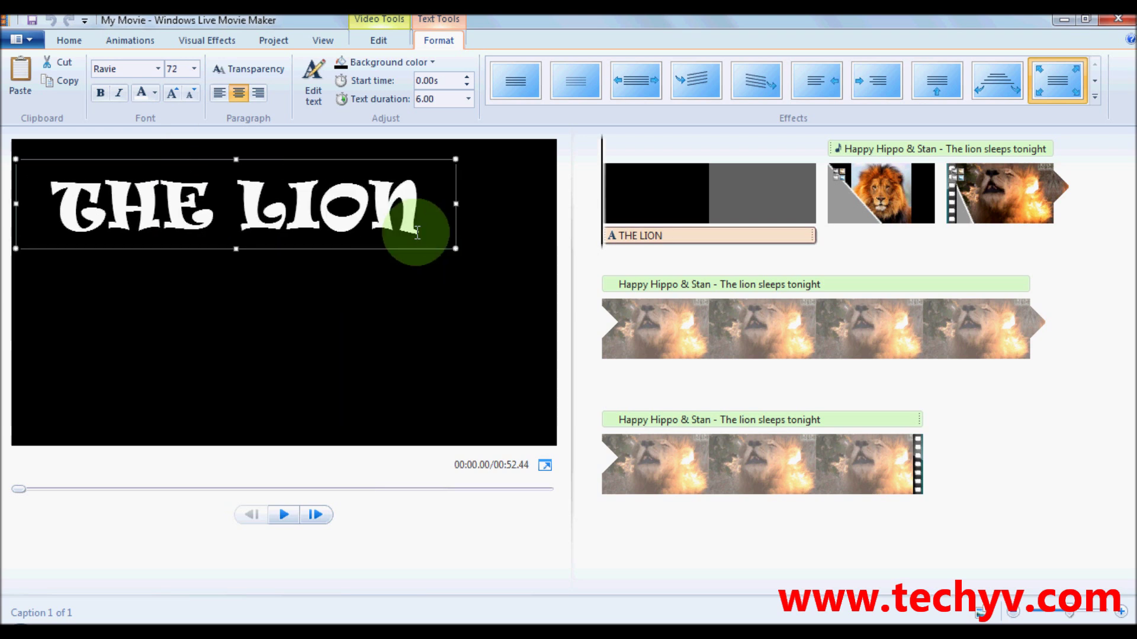
pyautogui.moveTo(471, 241); pyautogui.dragTo(411, 210)
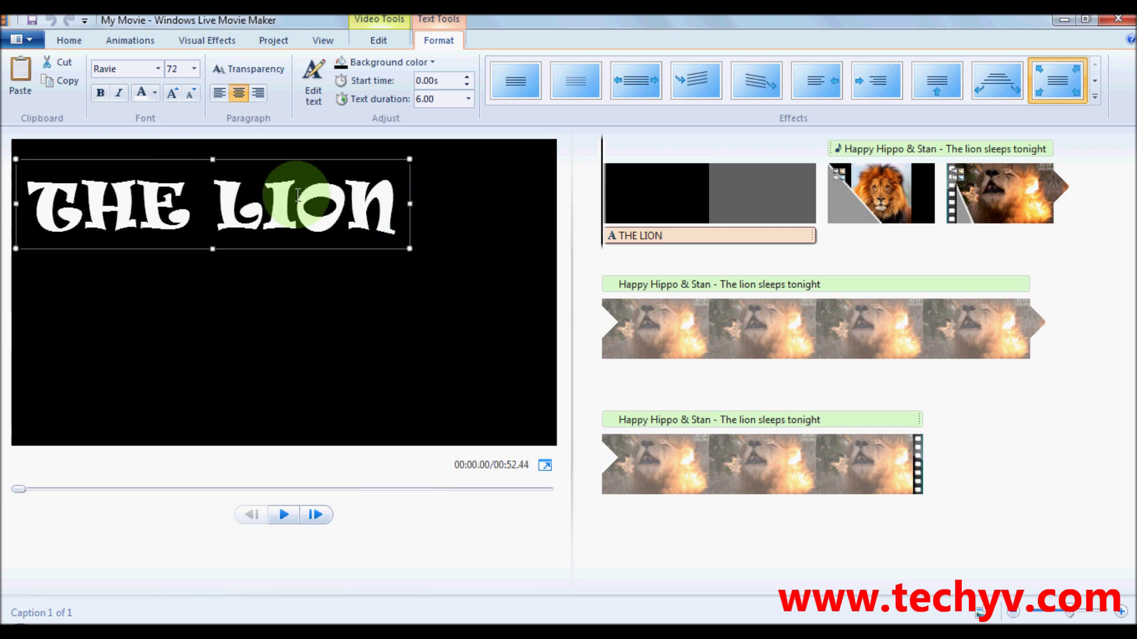
pyautogui.moveTo(163, 154); pyautogui.dragTo(163, 140)
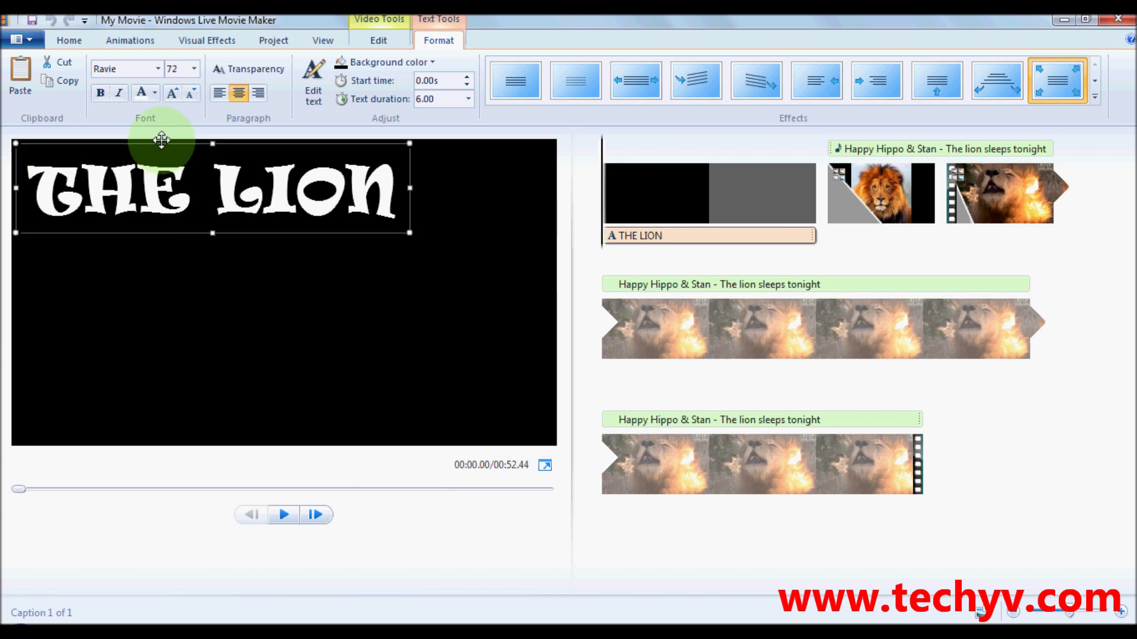
pyautogui.click(155, 94)
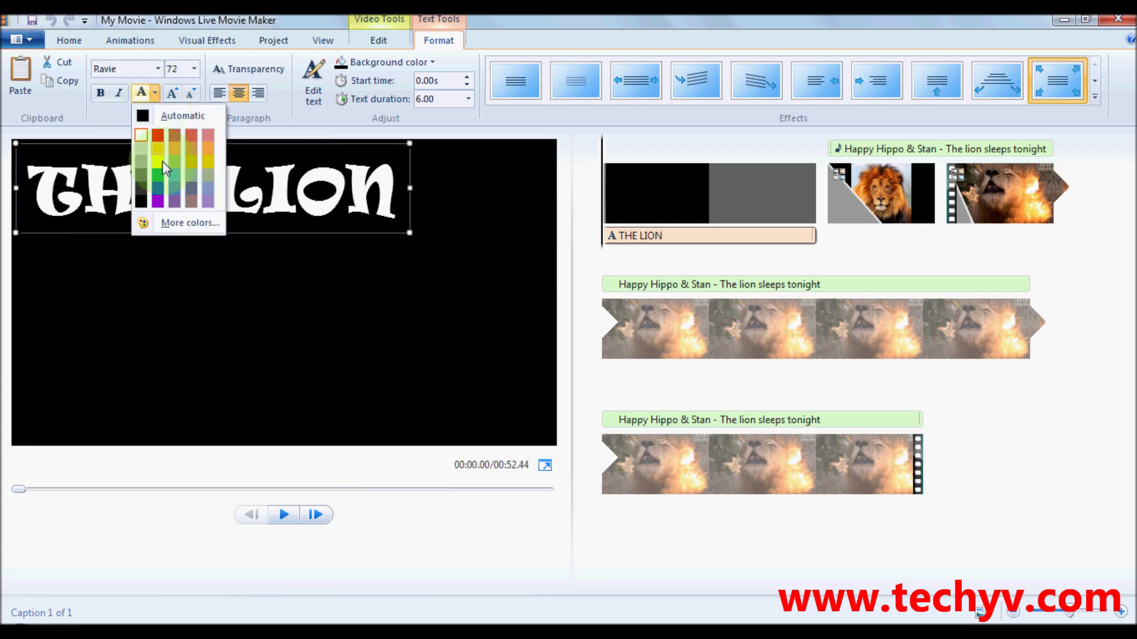
pyautogui.click(158, 178)
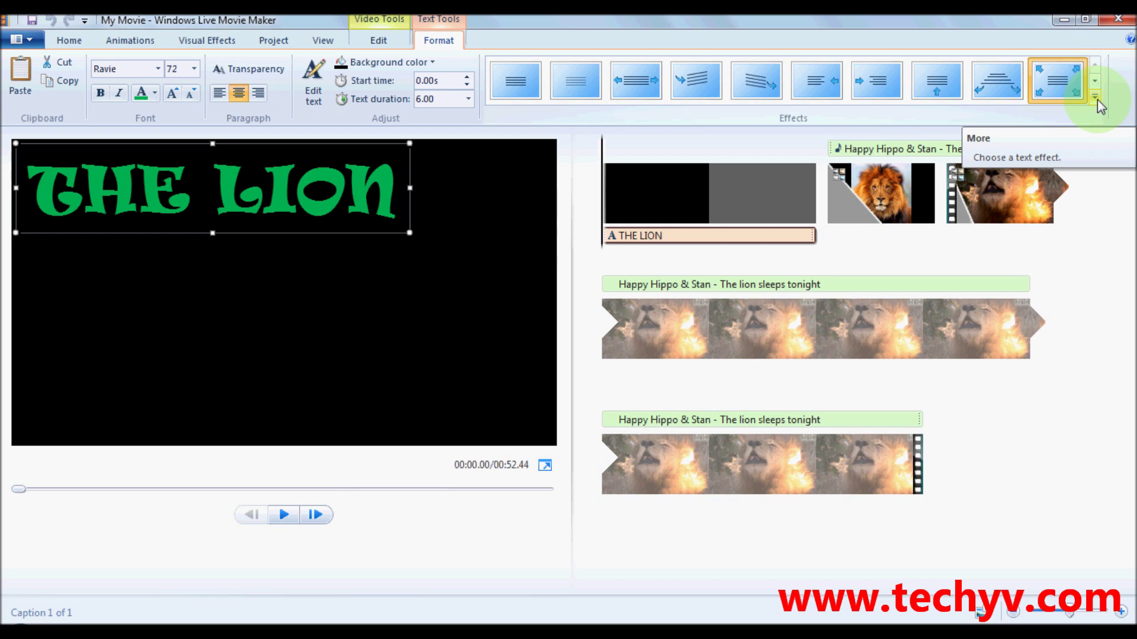
# Step: Give THE LION title the Scroll animation from the expanded Effects gallery
pyautogui.click(1096, 100)
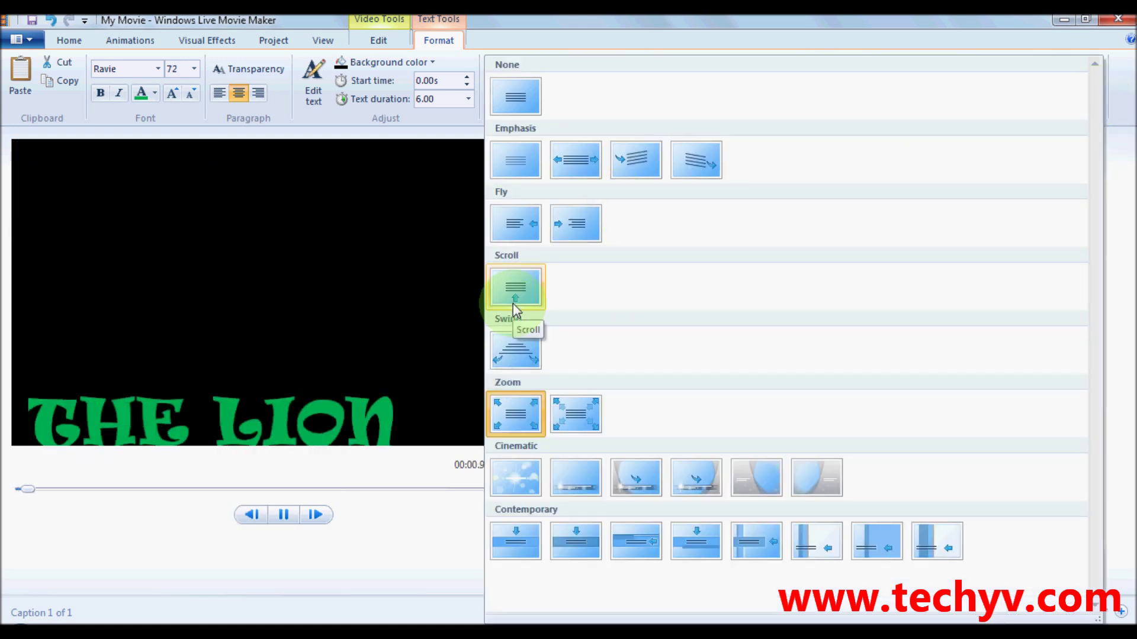
pyautogui.click(517, 289)
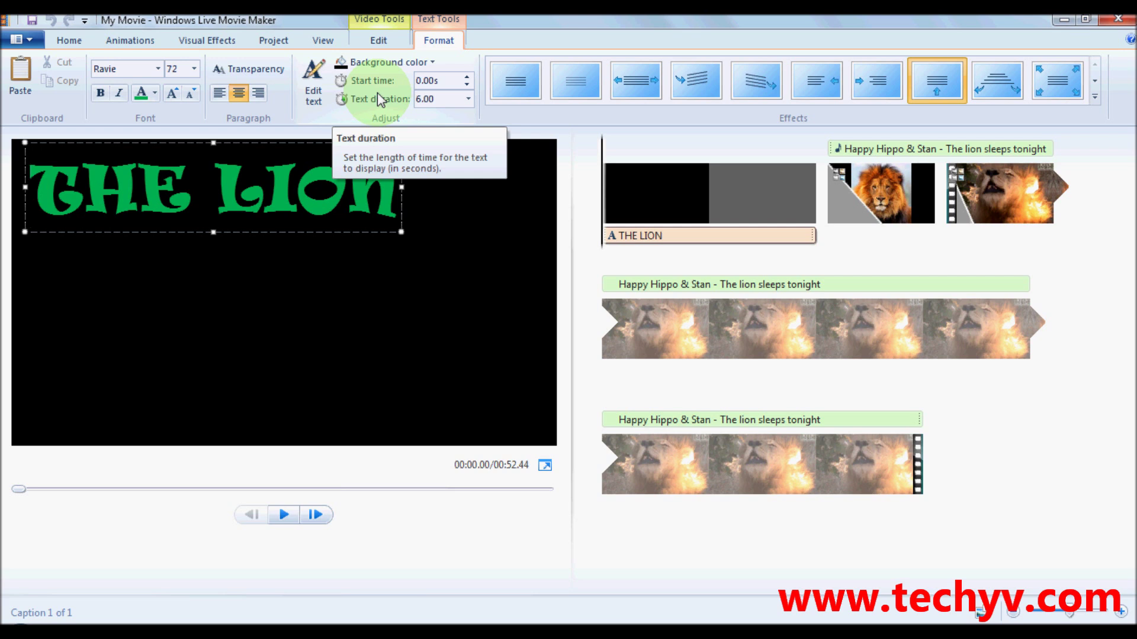
# Step: Set the title's text duration to 5.00 seconds and return to Home
pyautogui.click(469, 99)
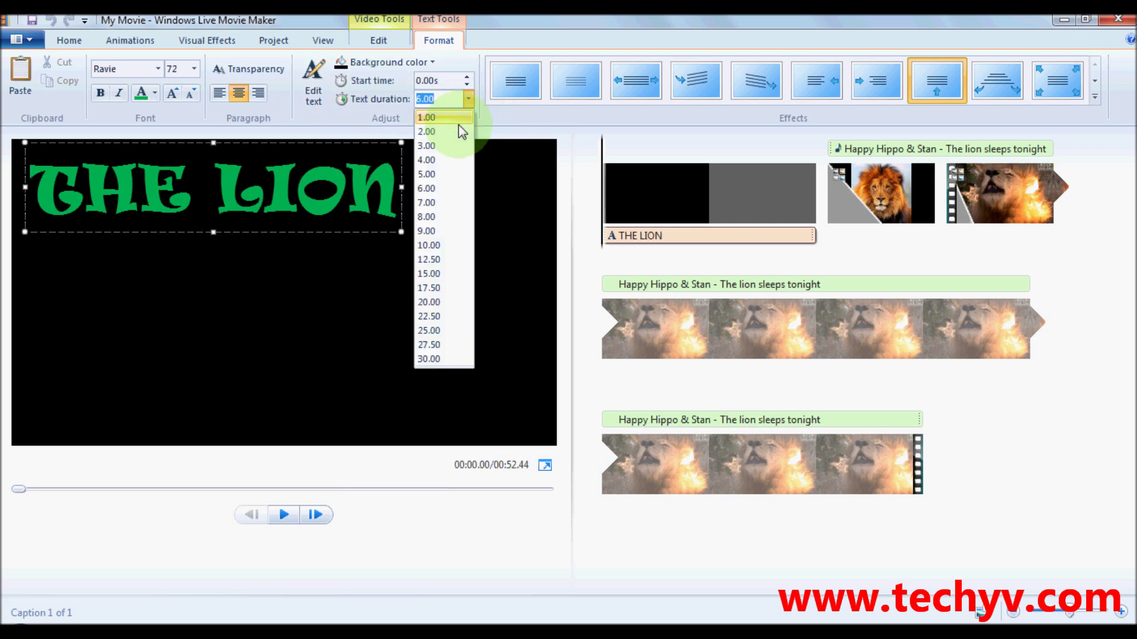
pyautogui.click(433, 175)
pyautogui.click(759, 208)
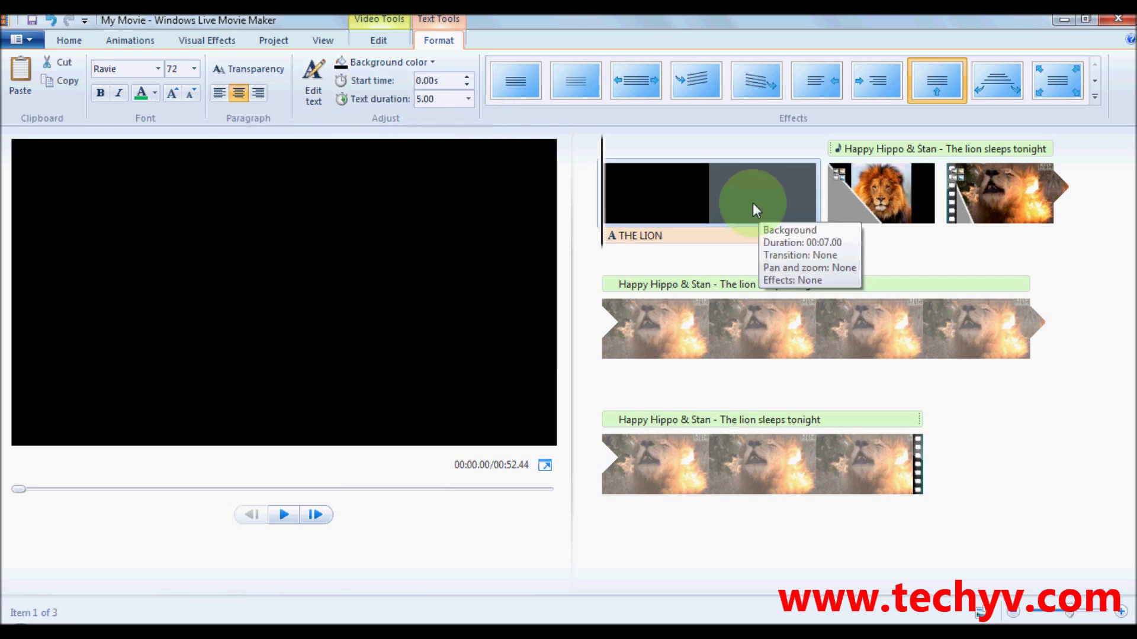
pyautogui.click(68, 41)
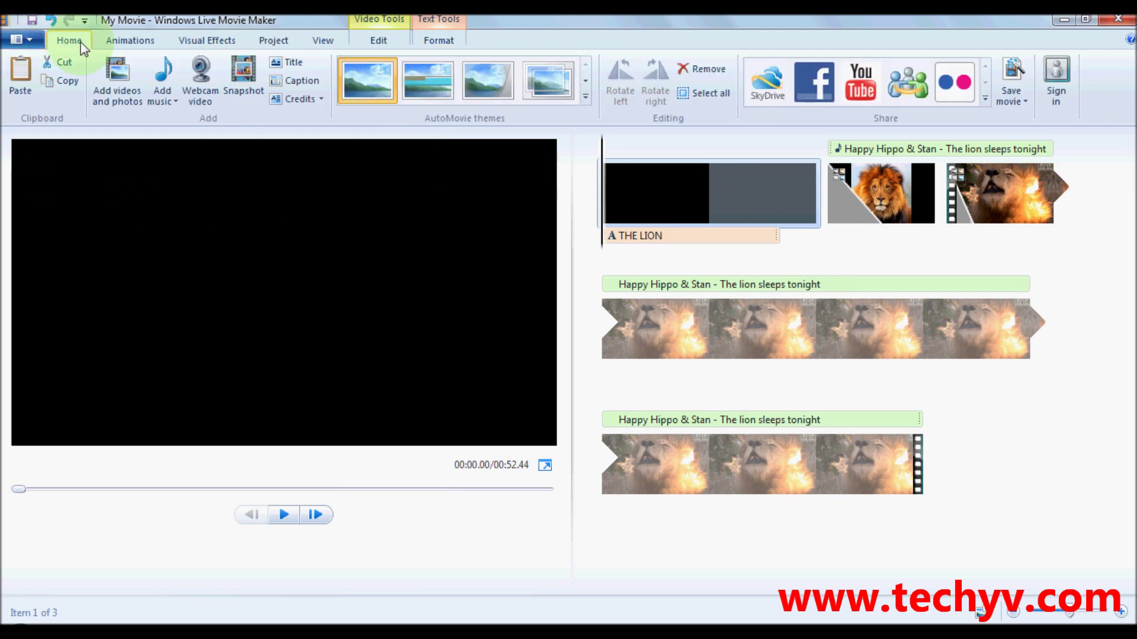
pyautogui.click(300, 82)
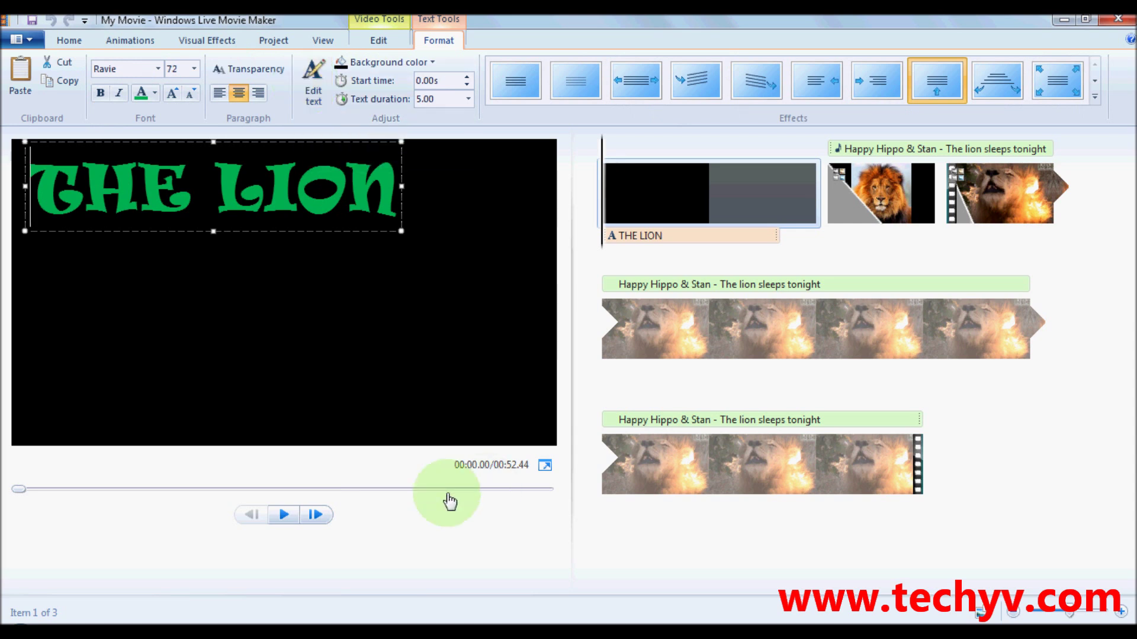
pyautogui.click(69, 40)
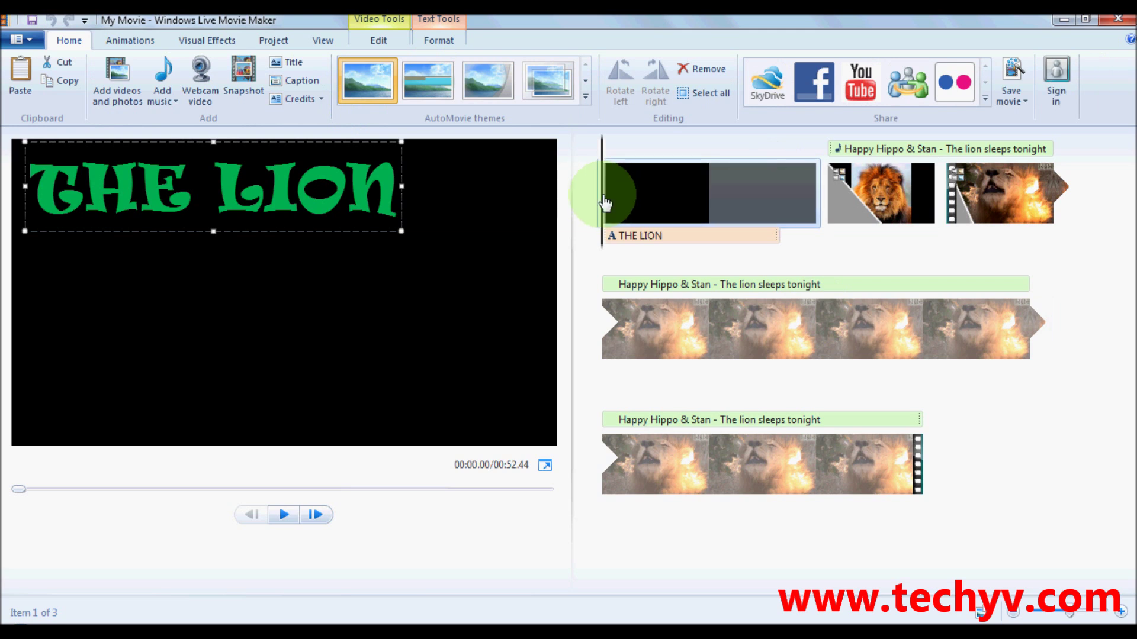
pyautogui.click(627, 194)
pyautogui.moveTo(630, 203); pyautogui.dragTo(834, 230)
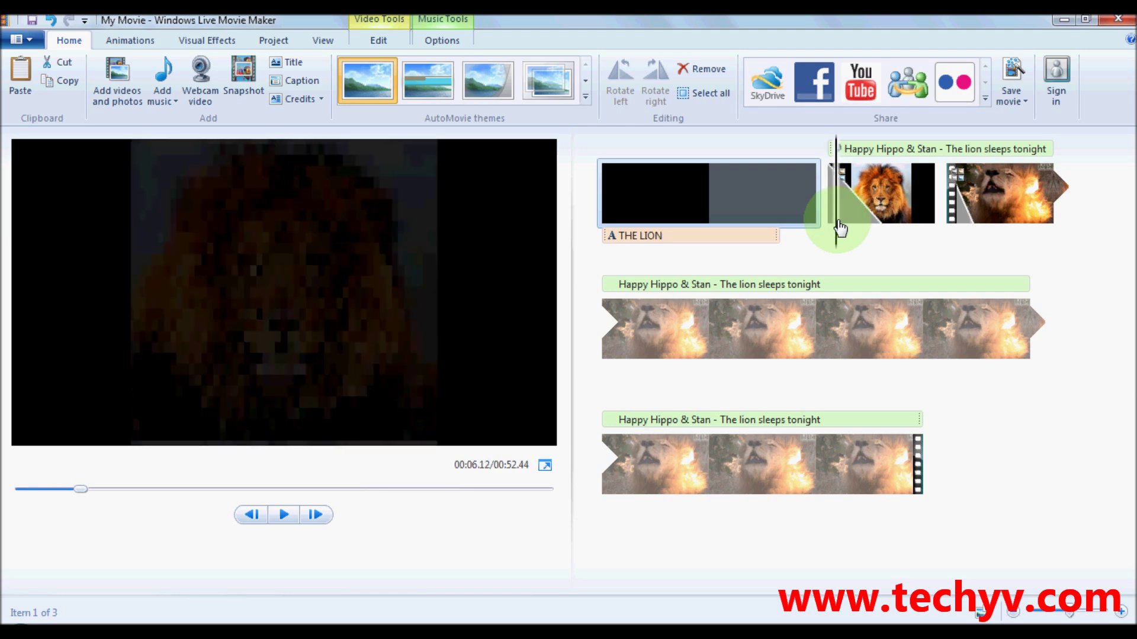
pyautogui.moveTo(835, 230)
pyautogui.mouseDown()
pyautogui.moveTo(903, 235)
pyautogui.moveTo(690, 330)
pyautogui.moveTo(606, 333)
pyautogui.mouseUp()
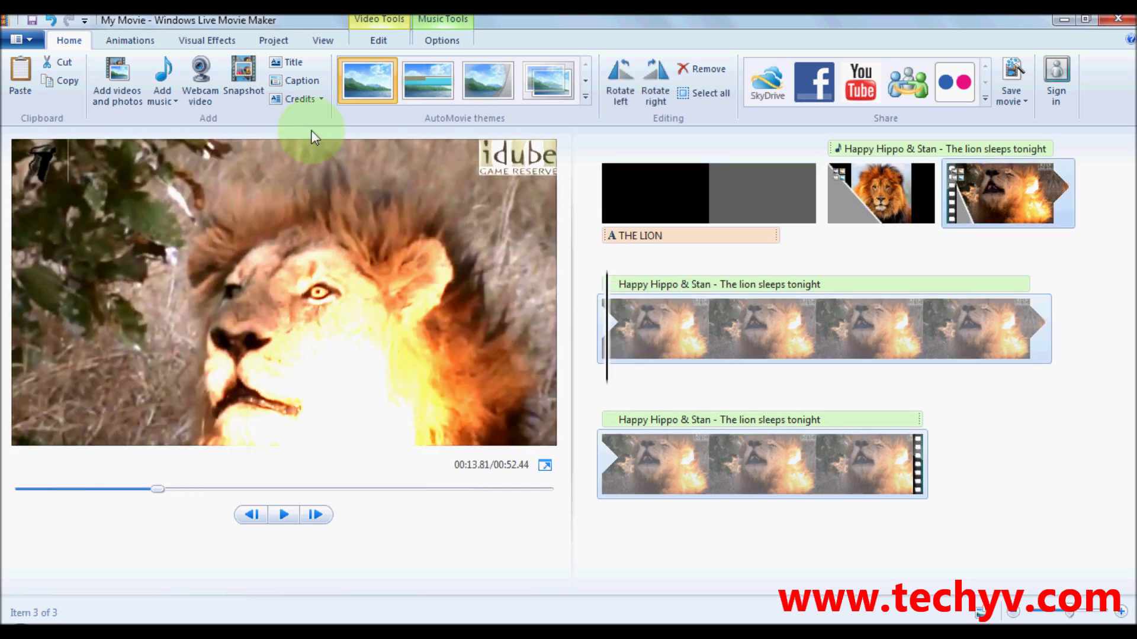
# Step: Add a caption reading THE MIGHTY LION in red Arial Black over the lion clip
pyautogui.click(294, 80)
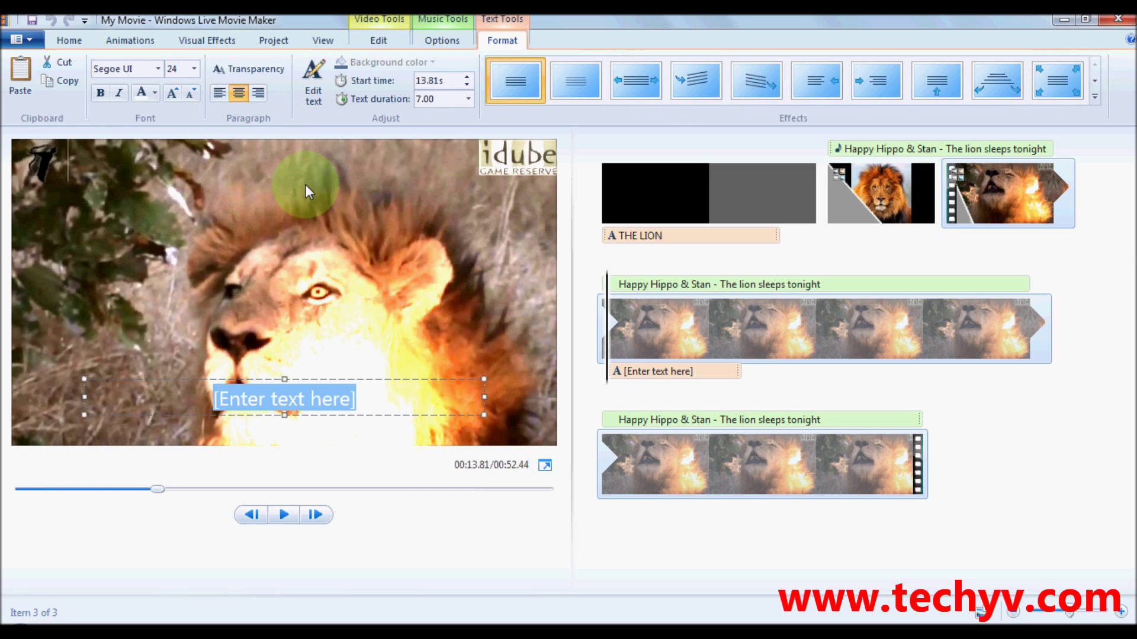
pyautogui.press('BackSpace')
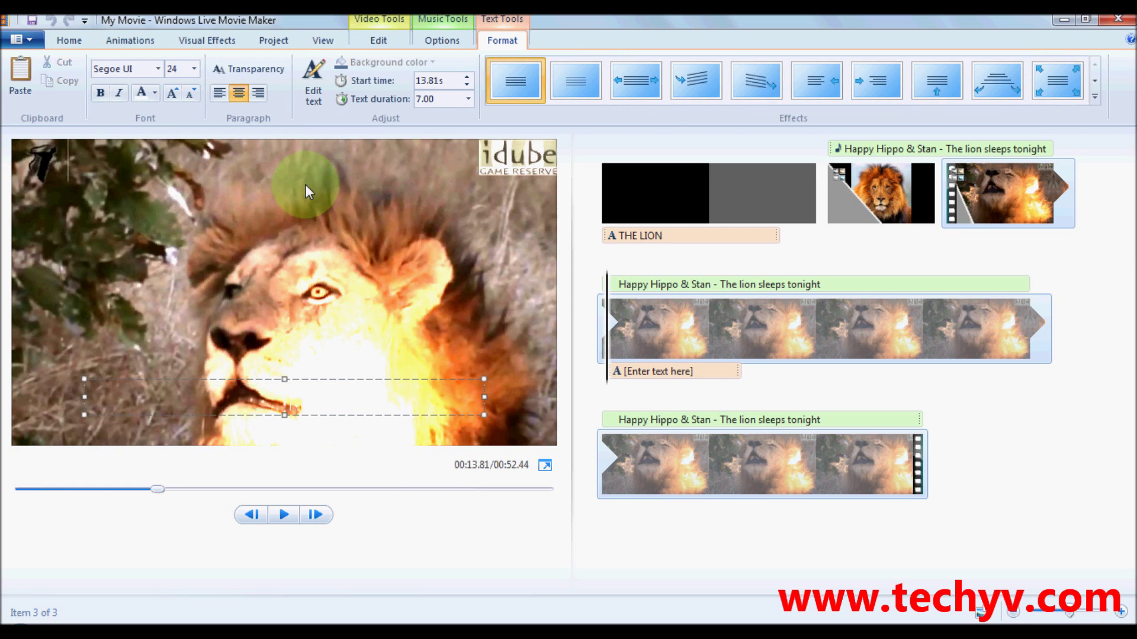
pyautogui.write('THE MIG')
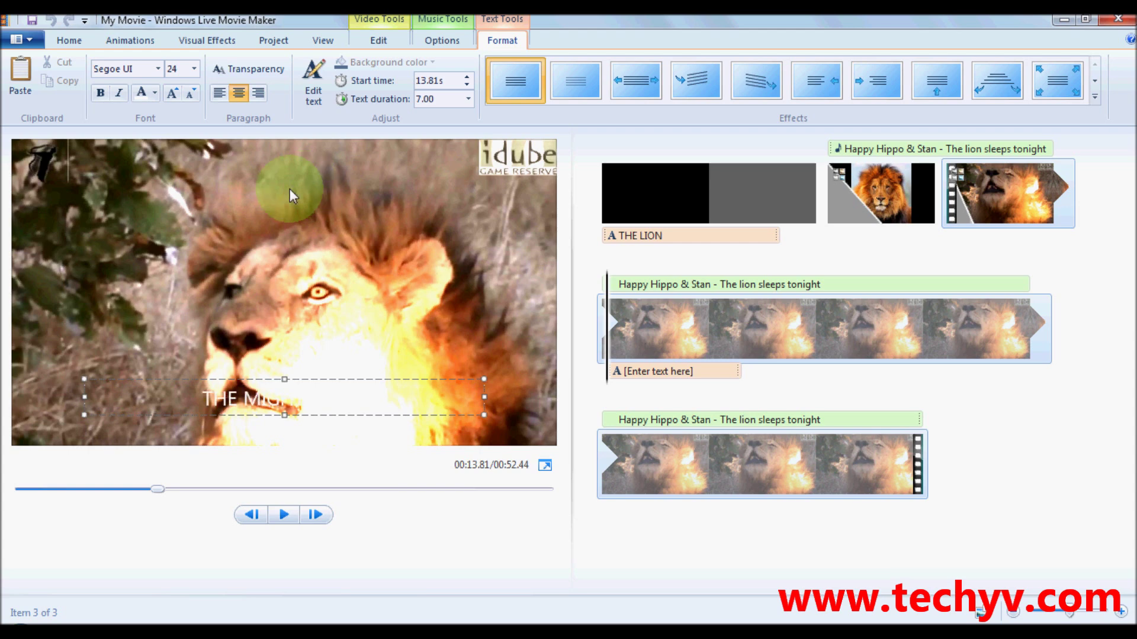
pyautogui.click(160, 69)
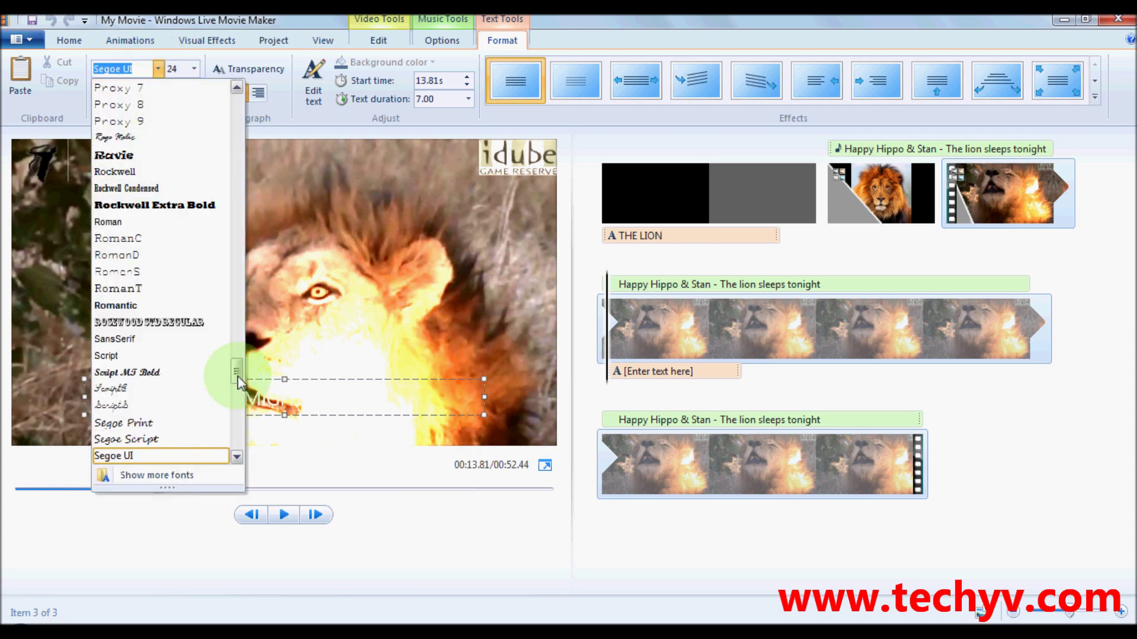
pyautogui.moveTo(235, 374); pyautogui.dragTo(240, 111)
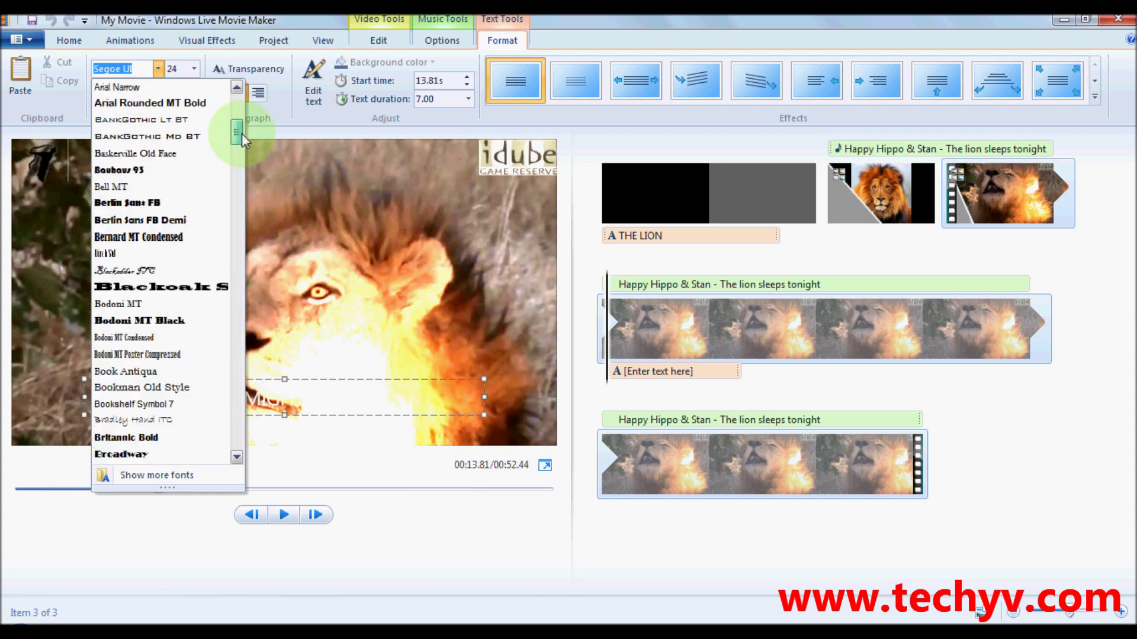
pyautogui.click(124, 366)
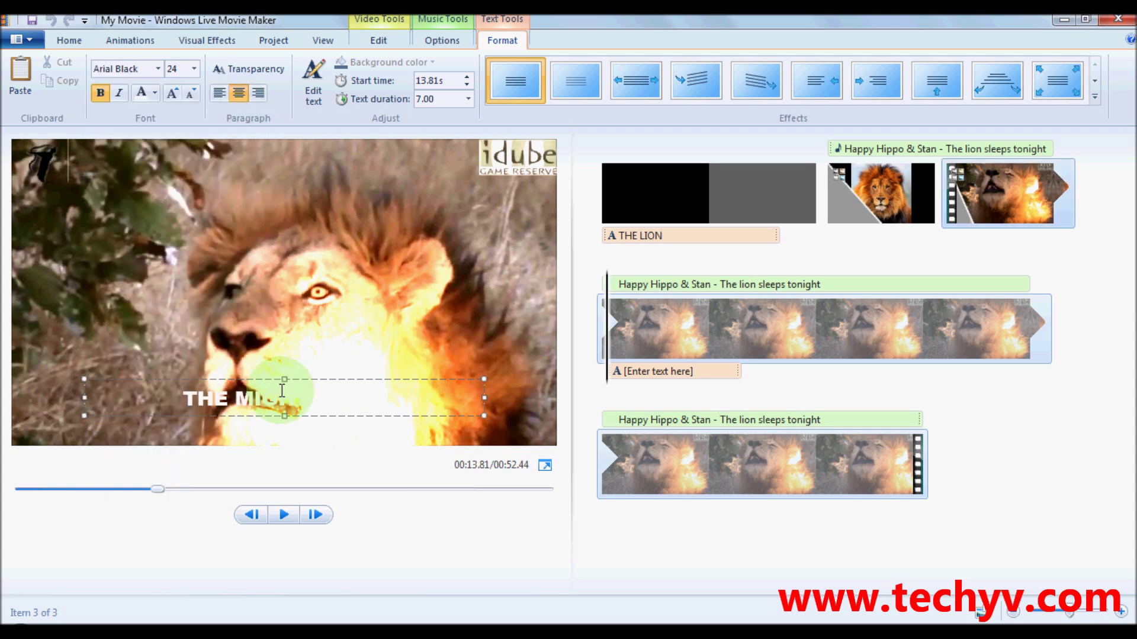
pyautogui.click(157, 94)
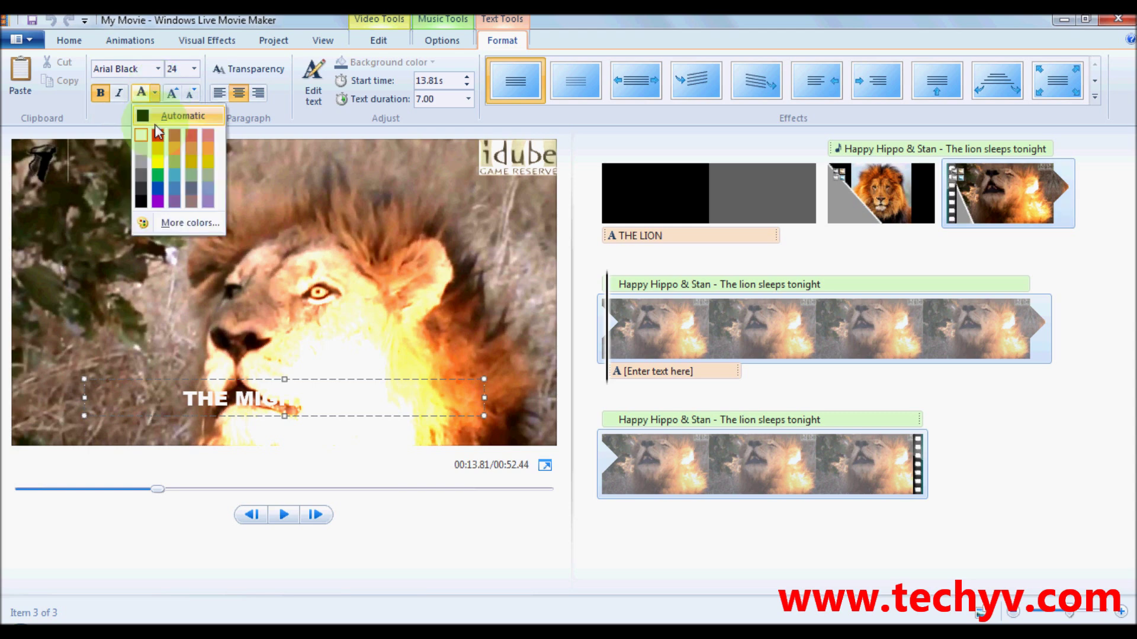
pyautogui.click(140, 113)
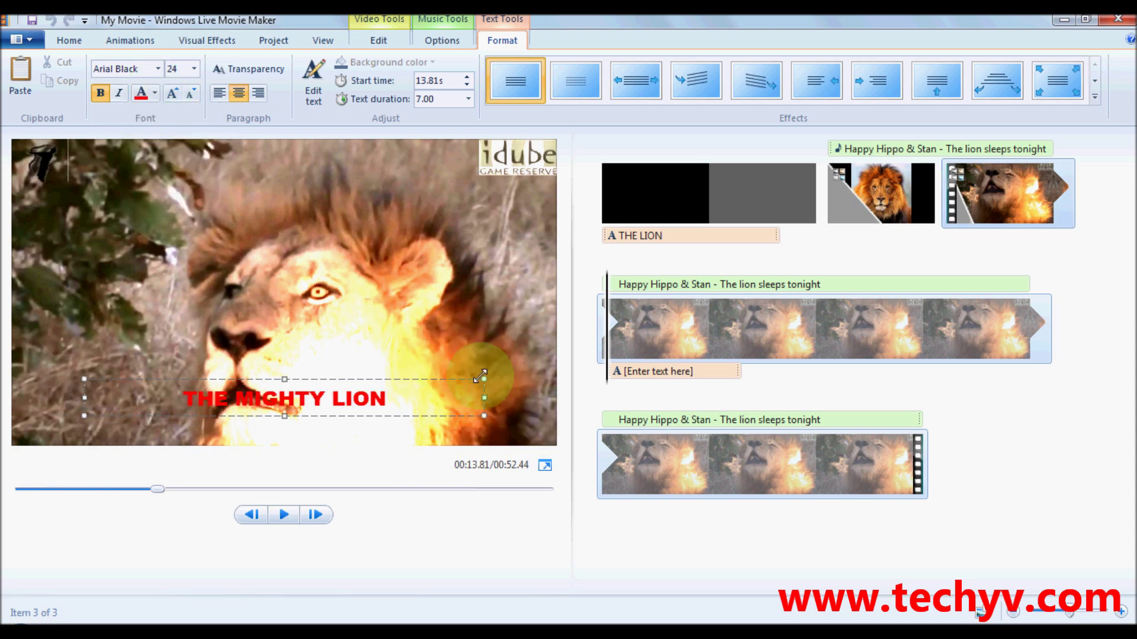
# Step: Resize the caption box and place it near the bottom right of the frame
pyautogui.moveTo(483, 397); pyautogui.dragTo(378, 397)
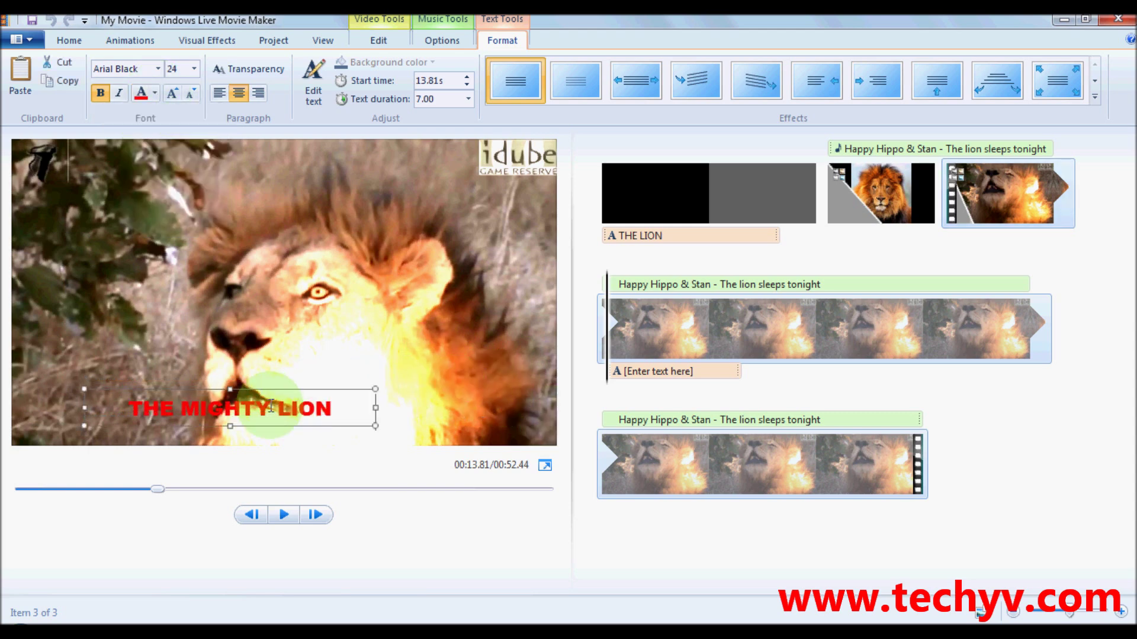
pyautogui.moveTo(365, 389)
pyautogui.mouseDown()
pyautogui.moveTo(338, 385)
pyautogui.moveTo(417, 413)
pyautogui.mouseUp()
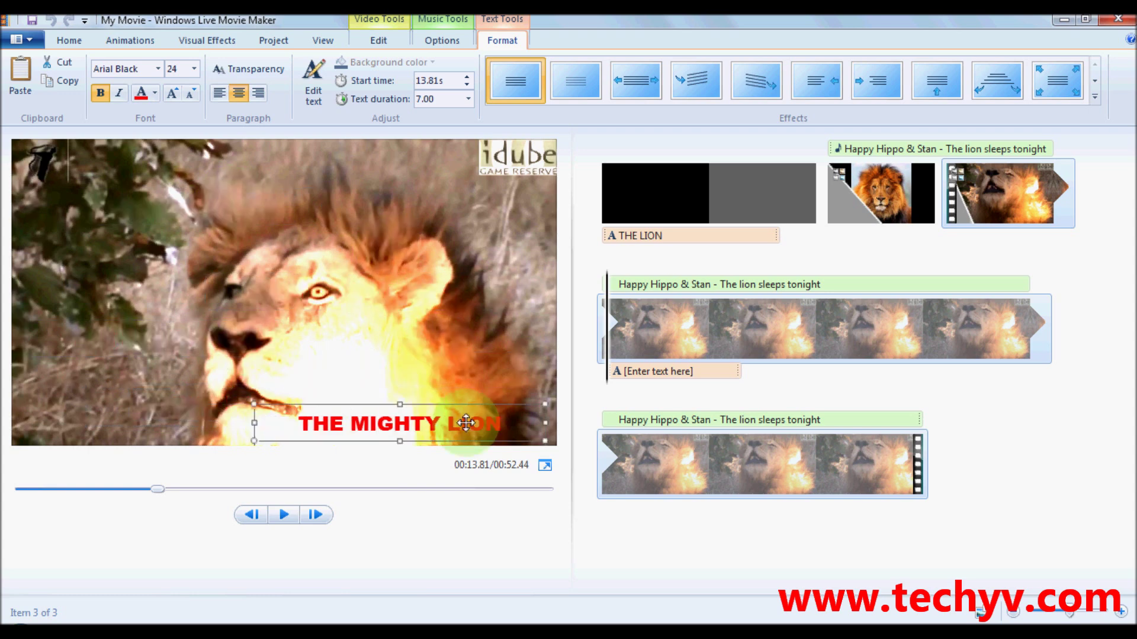
pyautogui.moveTo(416, 414)
pyautogui.mouseDown()
pyautogui.moveTo(181, 232)
pyautogui.moveTo(425, 439)
pyautogui.mouseUp()
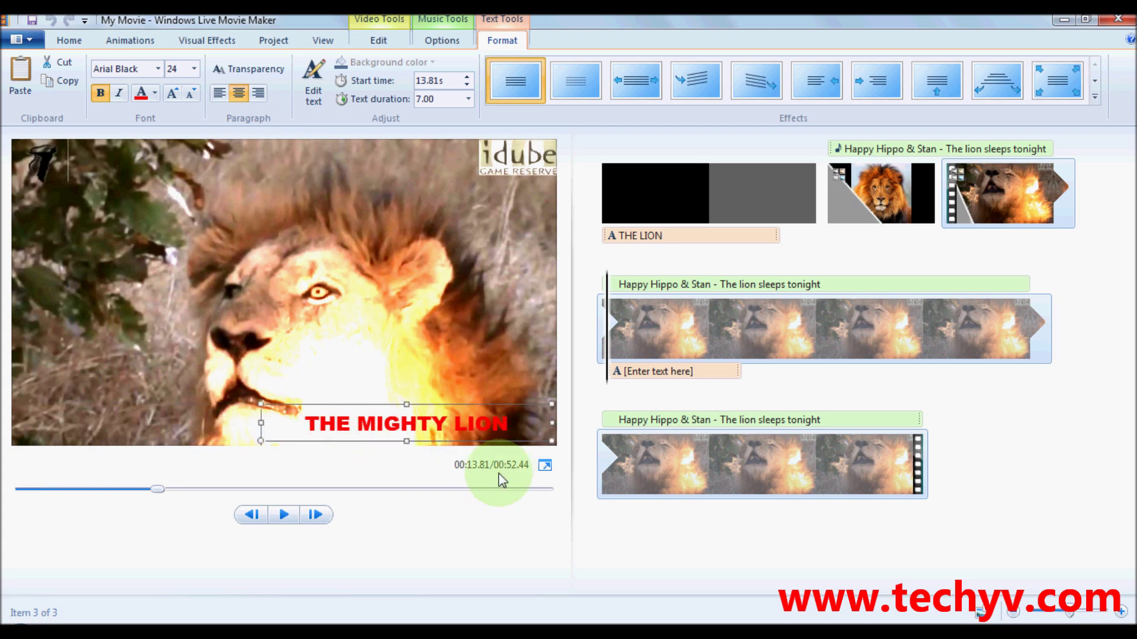
pyautogui.click(494, 557)
# Step: Set THE MIGHTY LION caption's text duration to 15.00 seconds
pyautogui.click(668, 371)
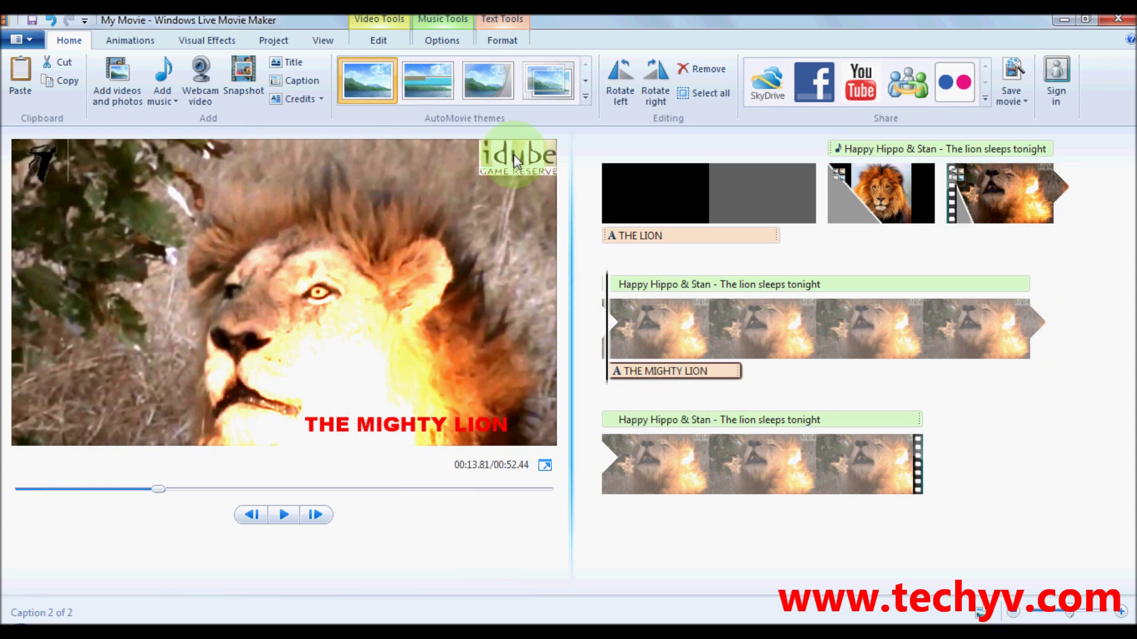
pyautogui.click(378, 41)
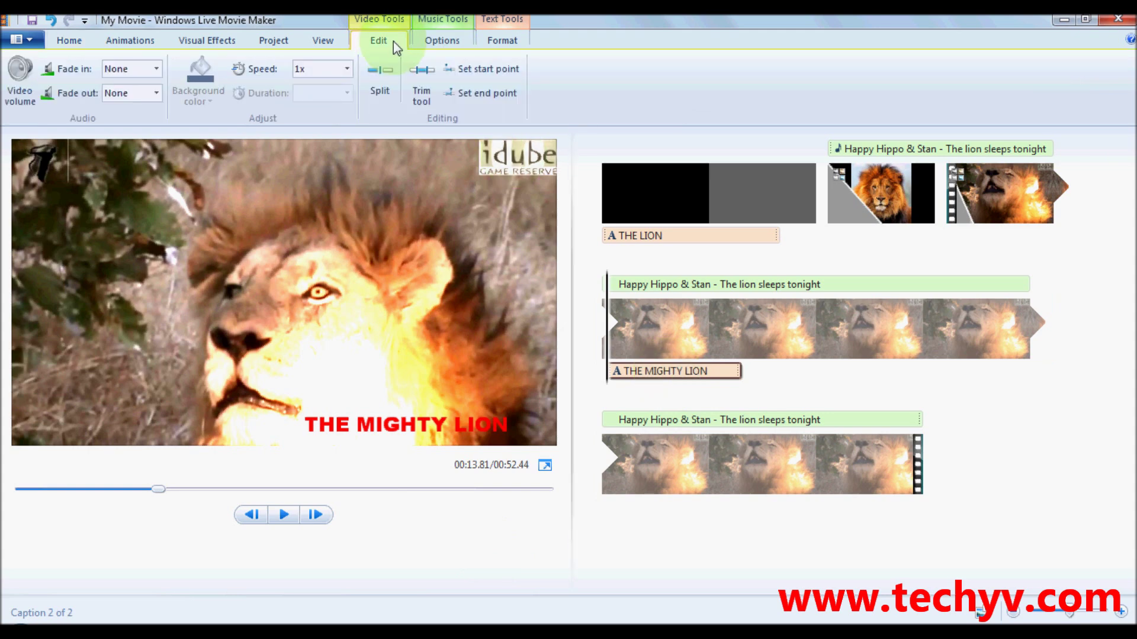
pyautogui.click(441, 40)
pyautogui.click(502, 40)
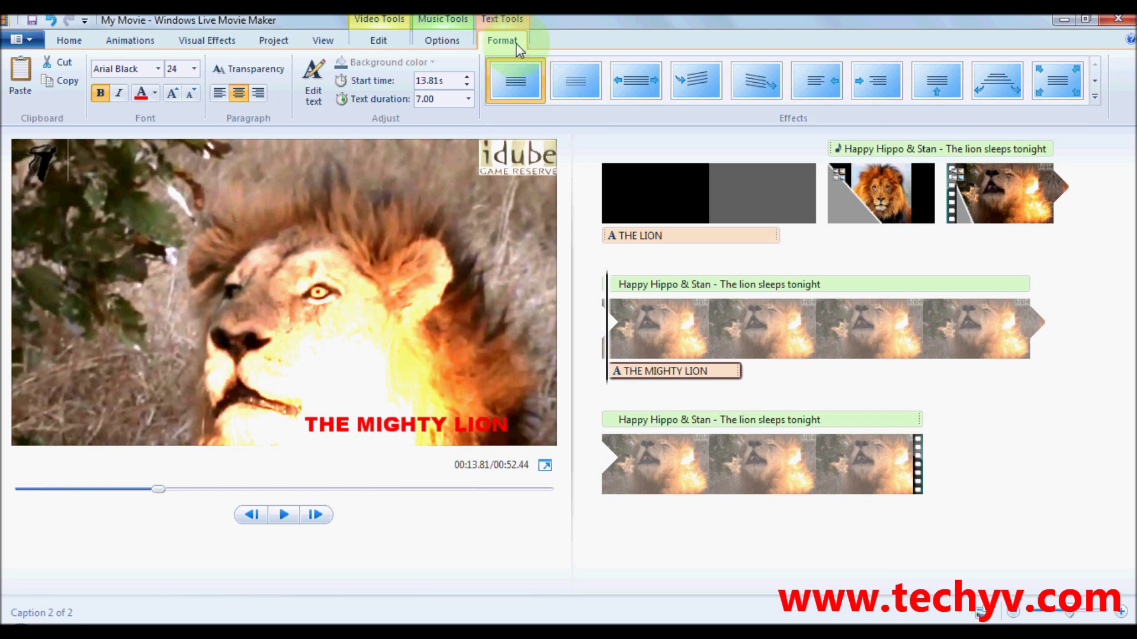
pyautogui.click(468, 99)
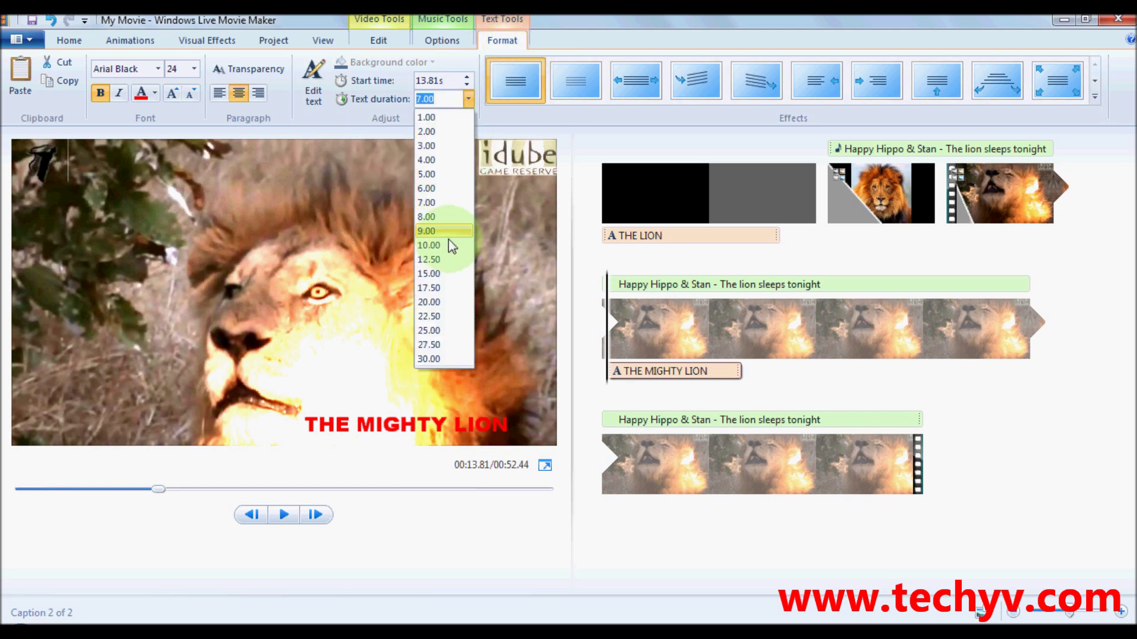
pyautogui.click(440, 273)
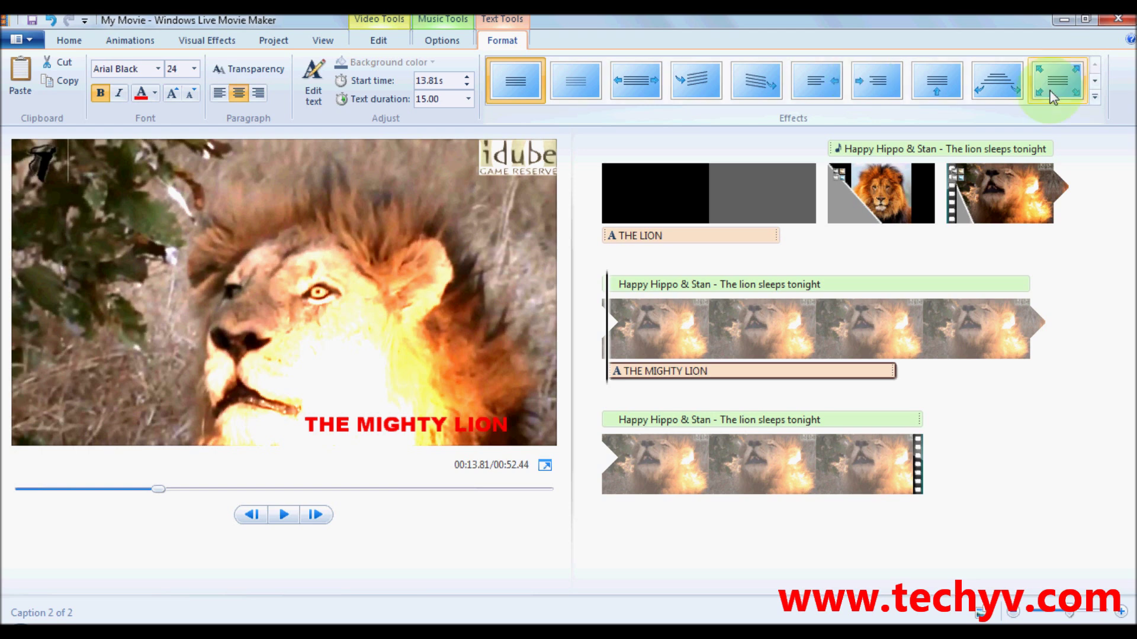
pyautogui.click(1093, 97)
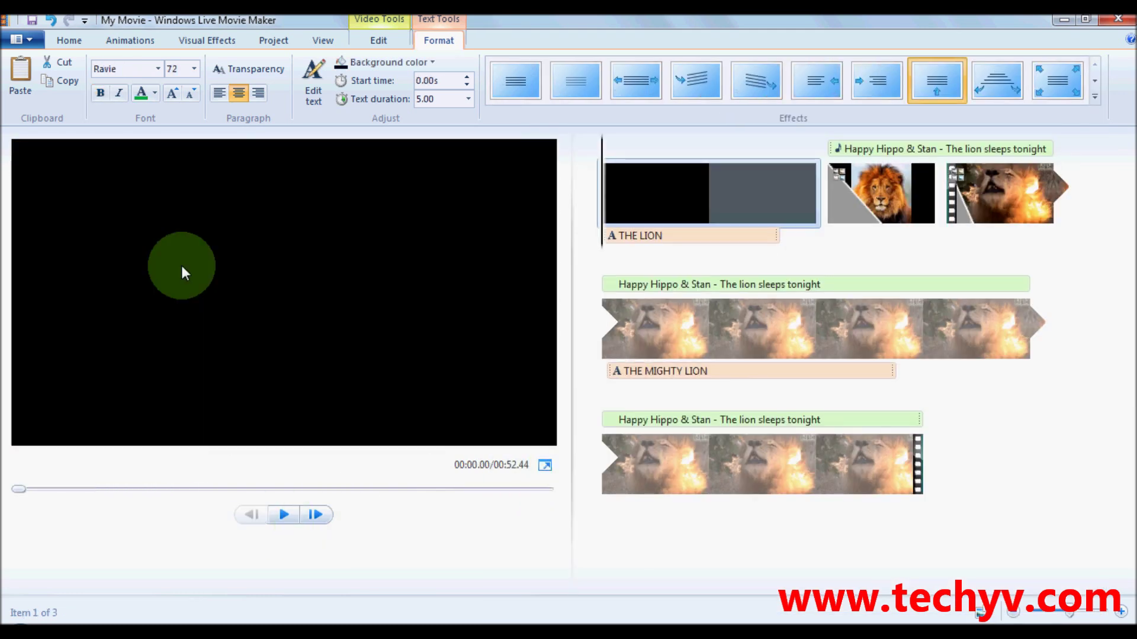
# Step: Choose Save movie for high-definition display from the application menu
pyautogui.click(20, 39)
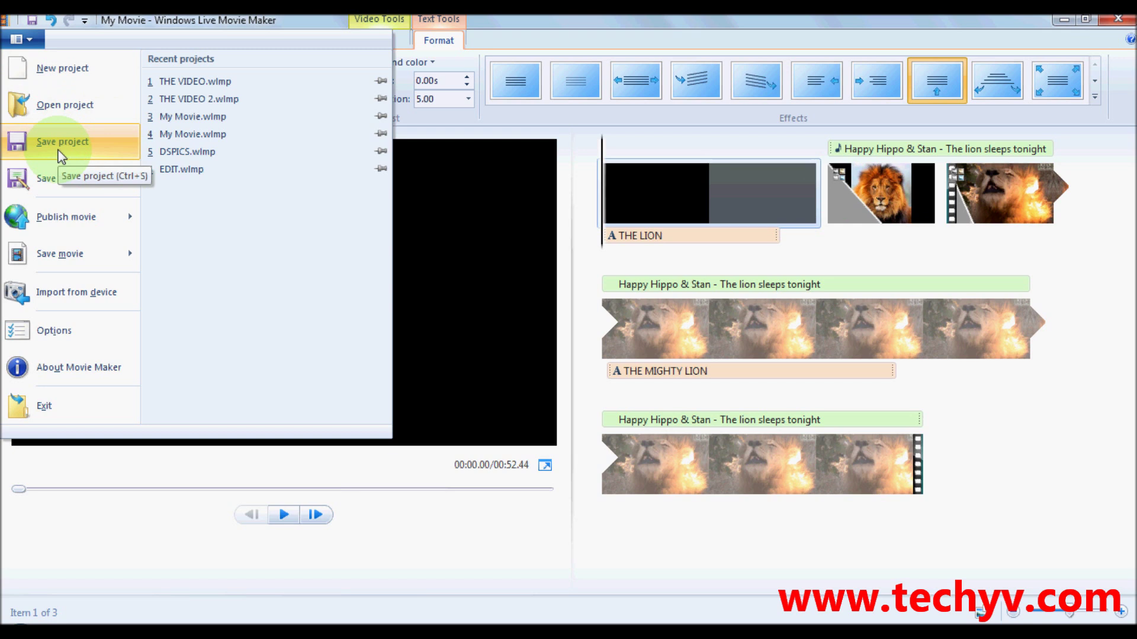
pyautogui.moveTo(60, 254)
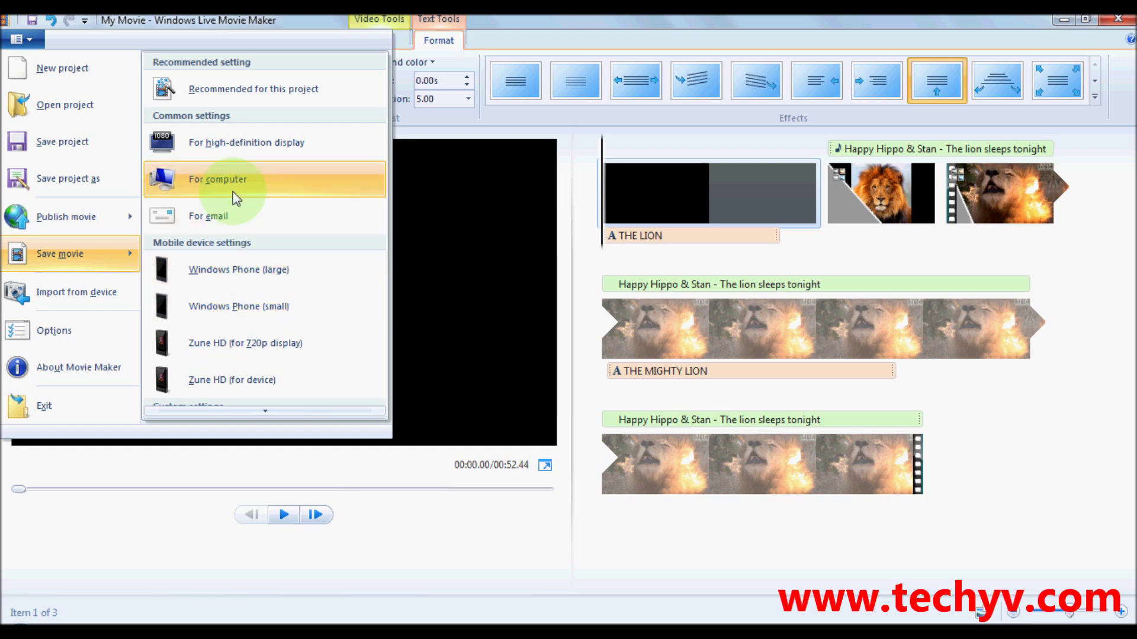
pyautogui.click(236, 156)
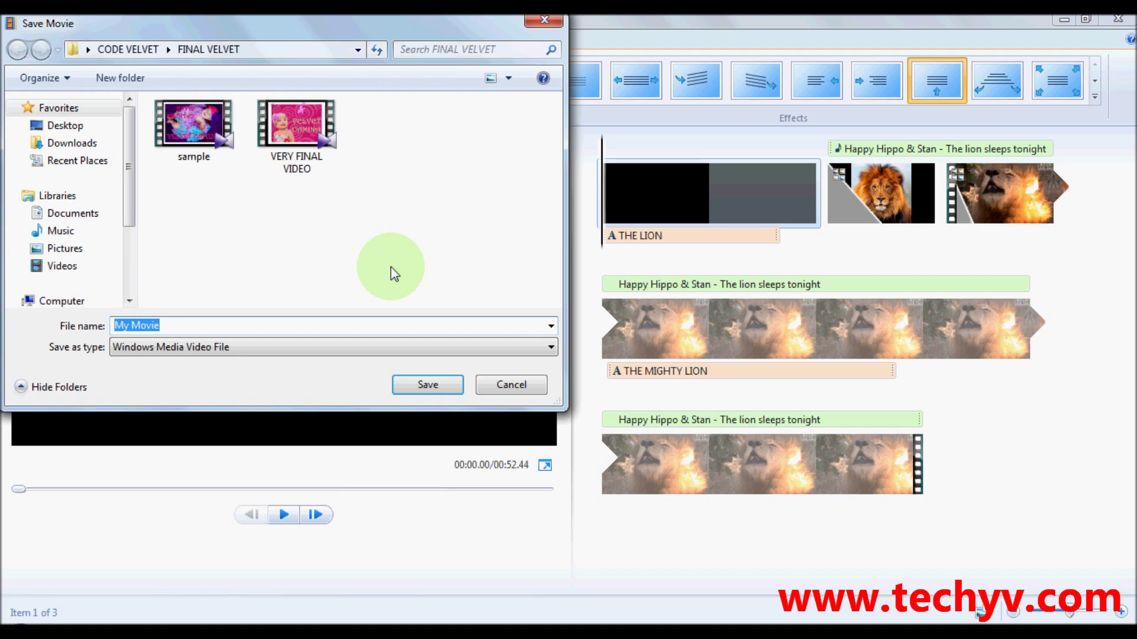
# Step: Save the movie as THE MOVIE in the LION folder on the Desktop
pyautogui.click(65, 126)
pyautogui.moveTo(554, 159); pyautogui.dragTo(554, 228)
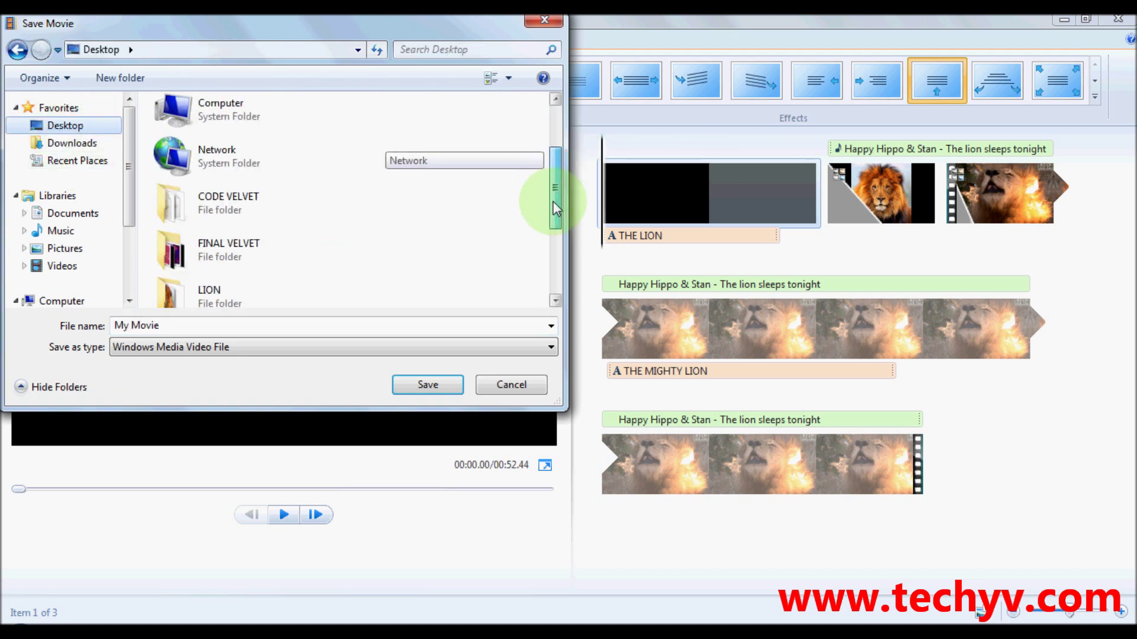
pyautogui.click(201, 214)
pyautogui.doubleClick(201, 214)
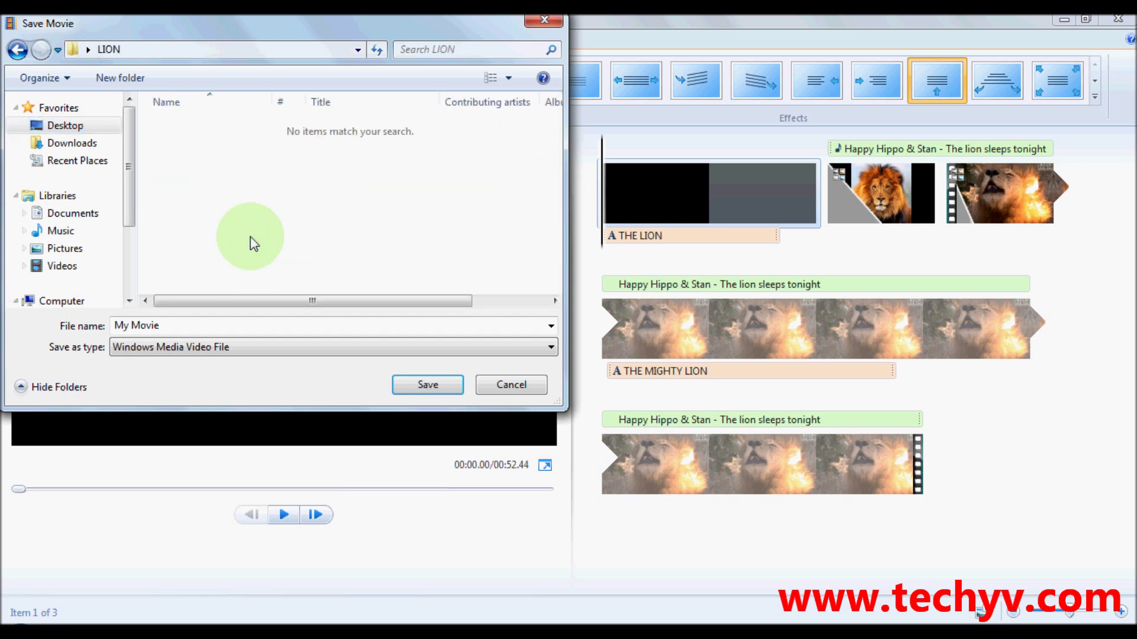
pyautogui.click(182, 325)
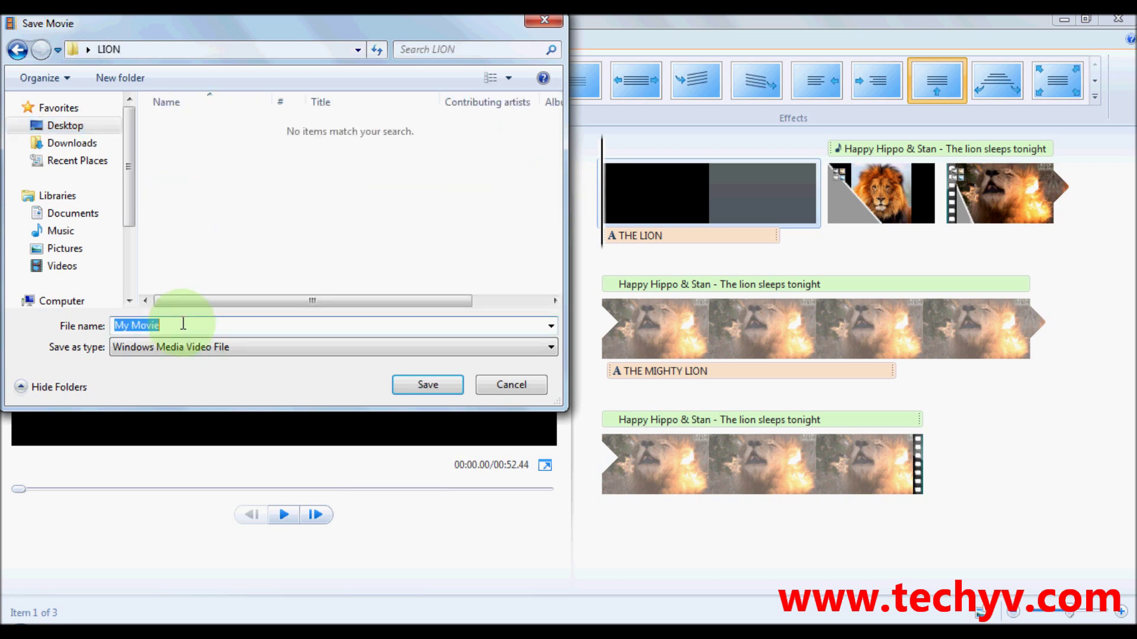
pyautogui.write('THE')
pyautogui.write('MOVIE')
pyautogui.click(428, 385)
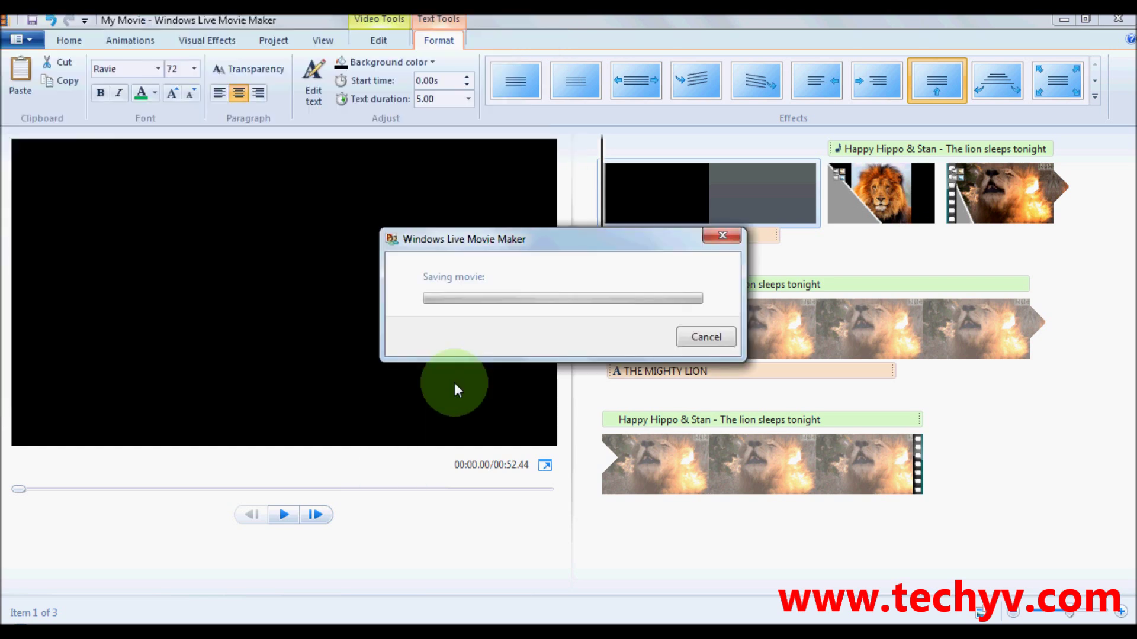